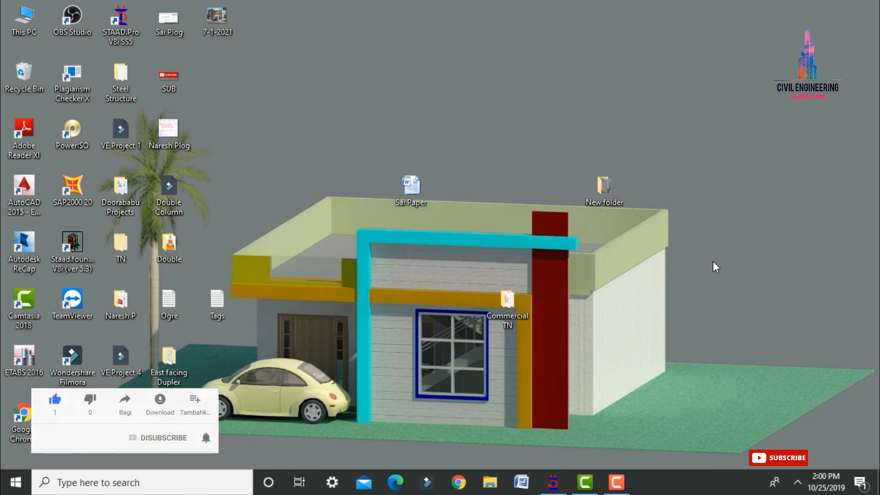
Switch to STAAD.Pro, open the rendered 3D view of the whole structure and accept the auto save.
click(553, 482)
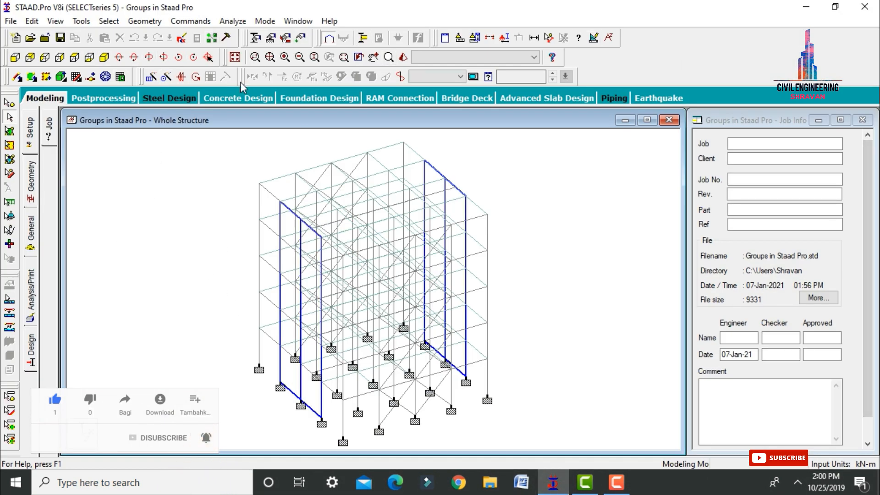
click(41, 98)
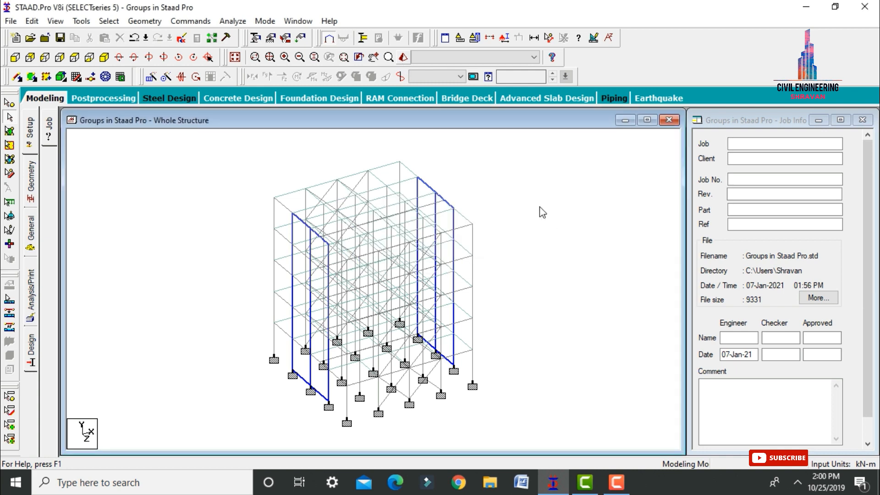
click(840, 220)
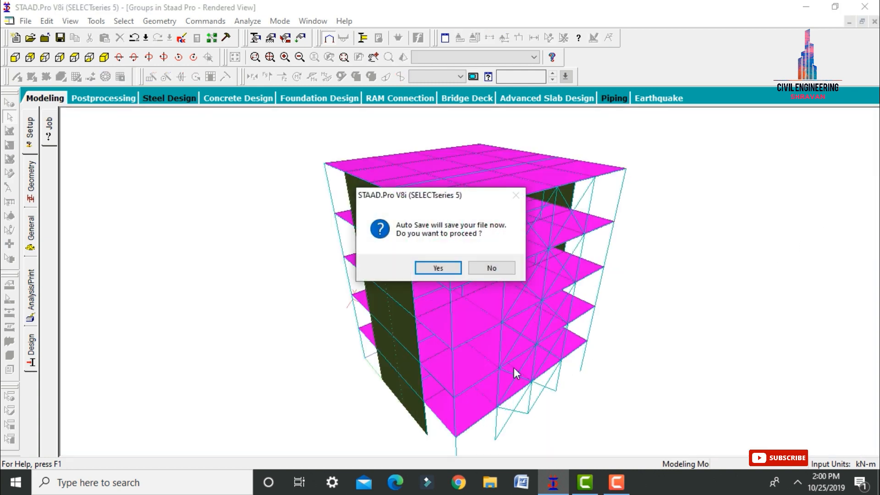
click(440, 267)
Examine the slabs, shear walls and bracings of the rendered building from several sides and from above.
click(373, 256)
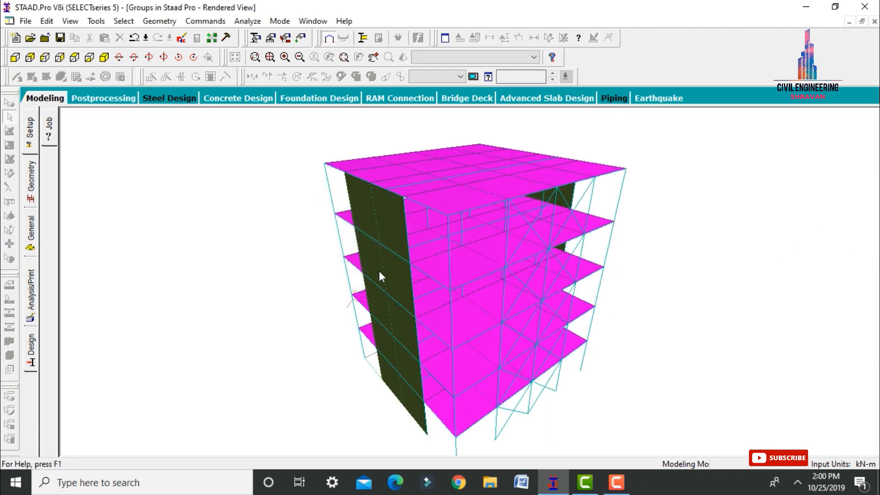
drag(473, 345, 349, 340)
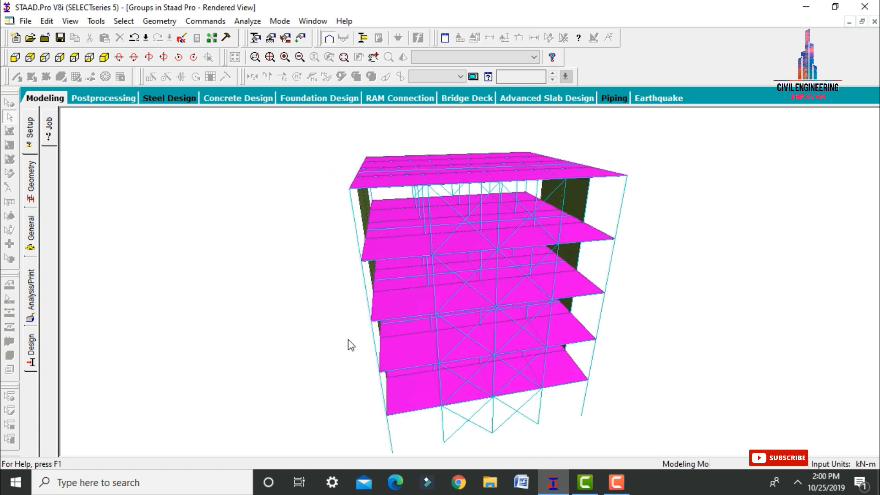
drag(588, 391, 284, 370)
drag(541, 194, 467, 315)
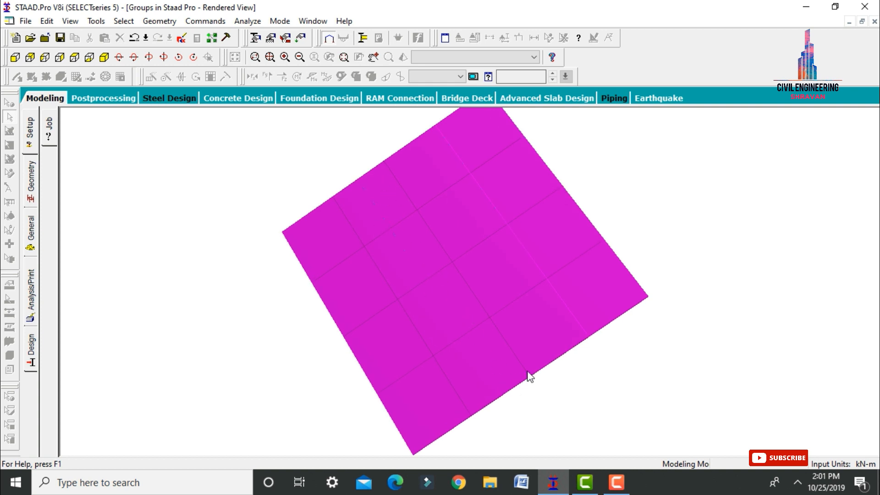
click(74, 57)
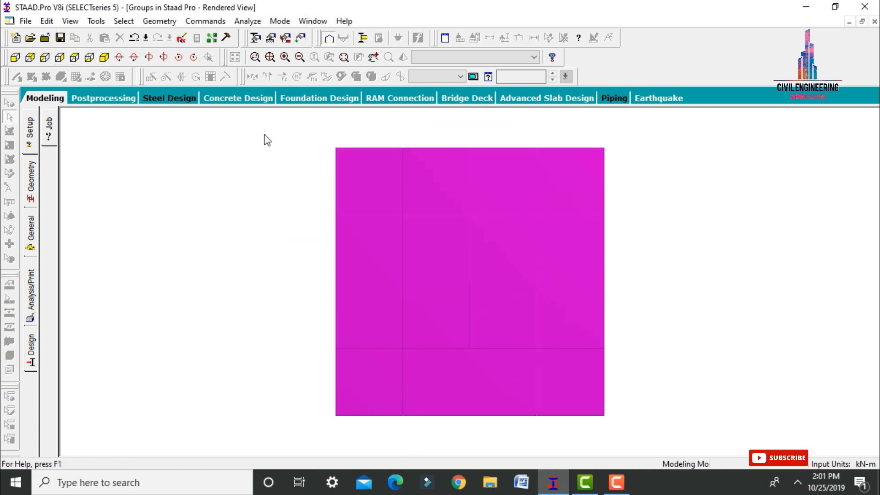
click(104, 58)
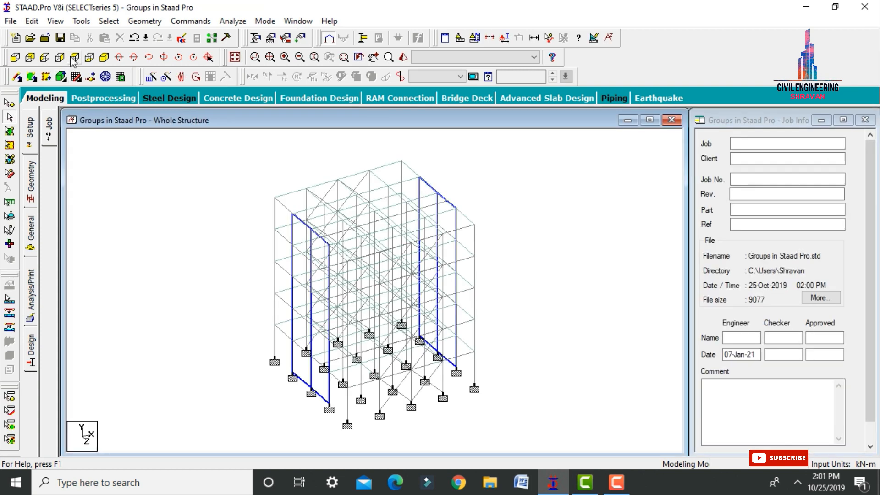
Create a new group named Col with the type Beam.
click(81, 21)
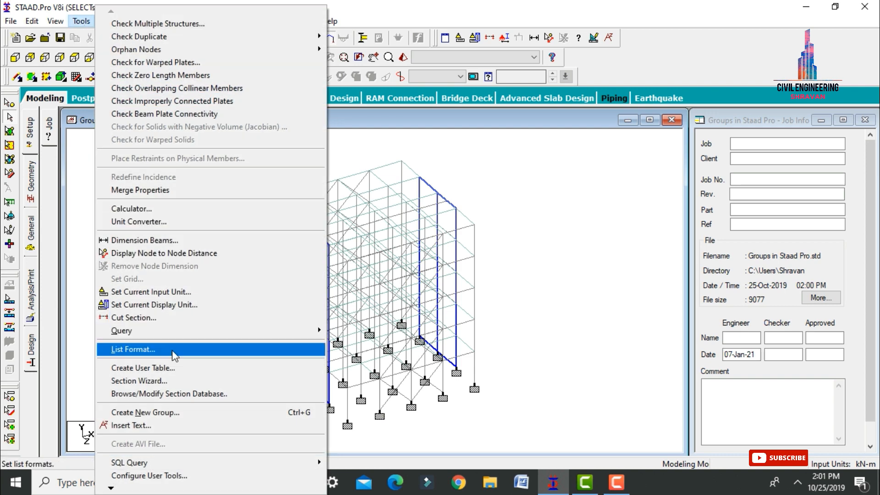
click(152, 412)
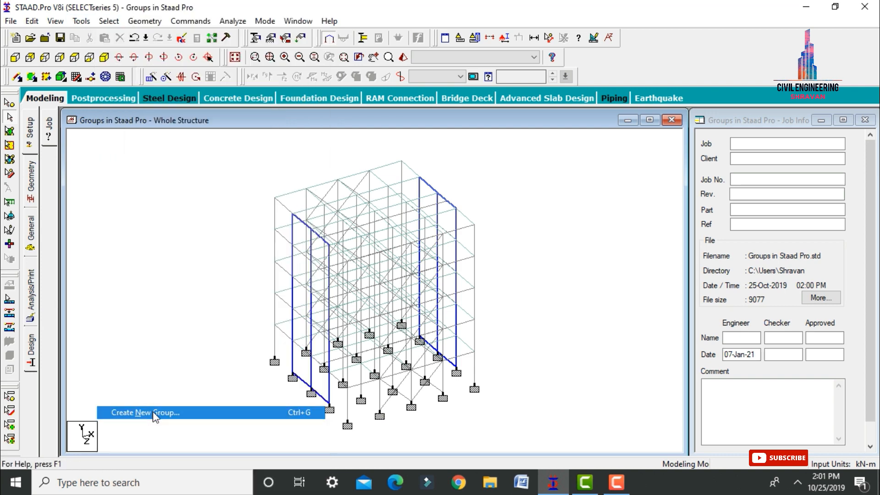
drag(426, 198, 158, 134)
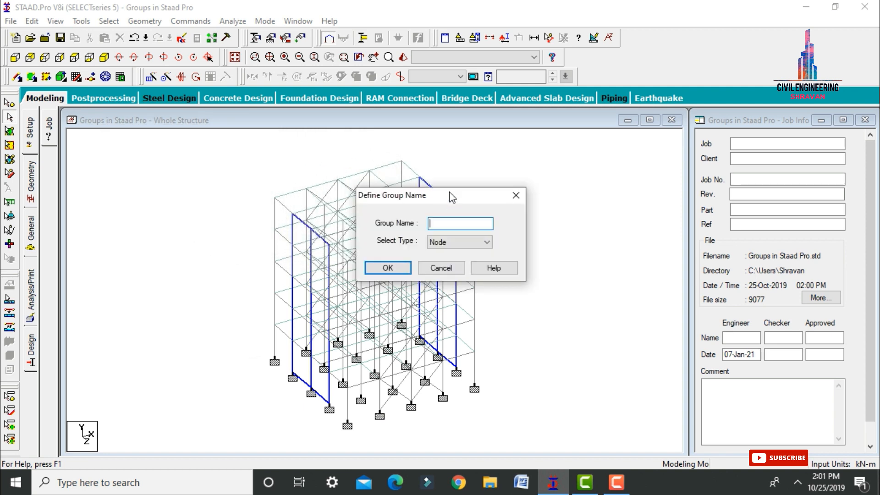
drag(451, 197, 174, 145)
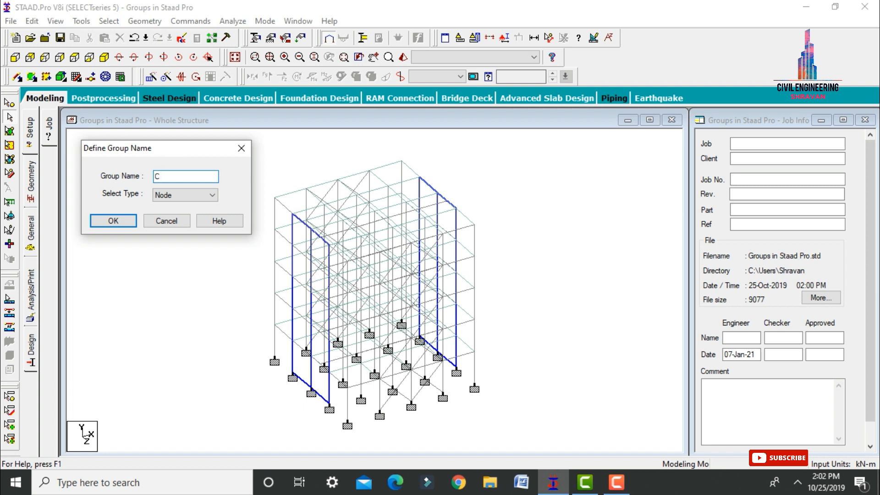
click(207, 200)
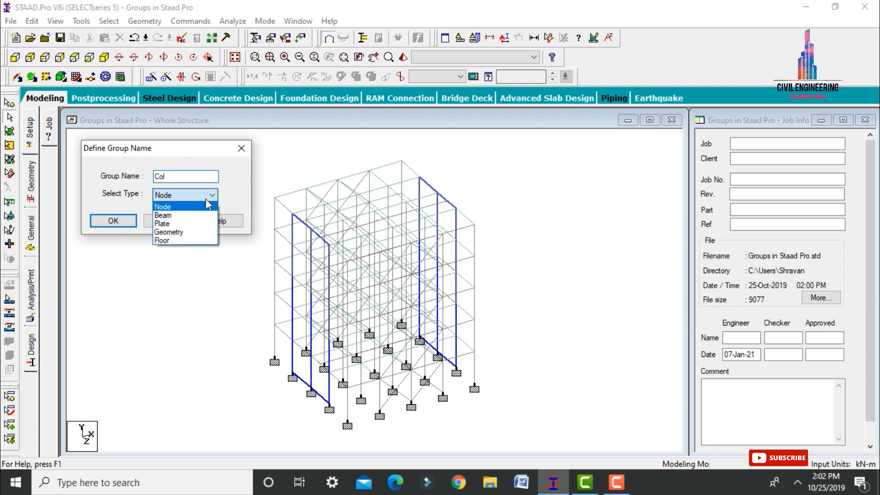
click(163, 215)
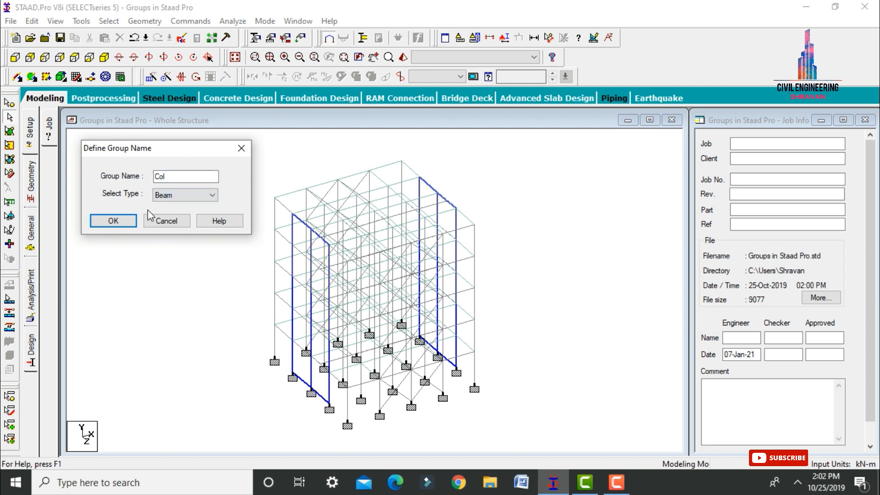
click(113, 222)
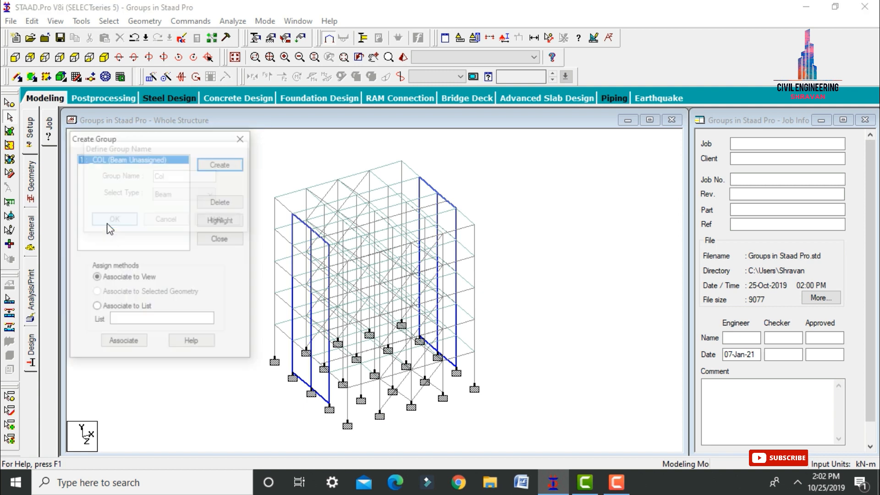
Add a second group named Beam with the type Beam.
click(204, 168)
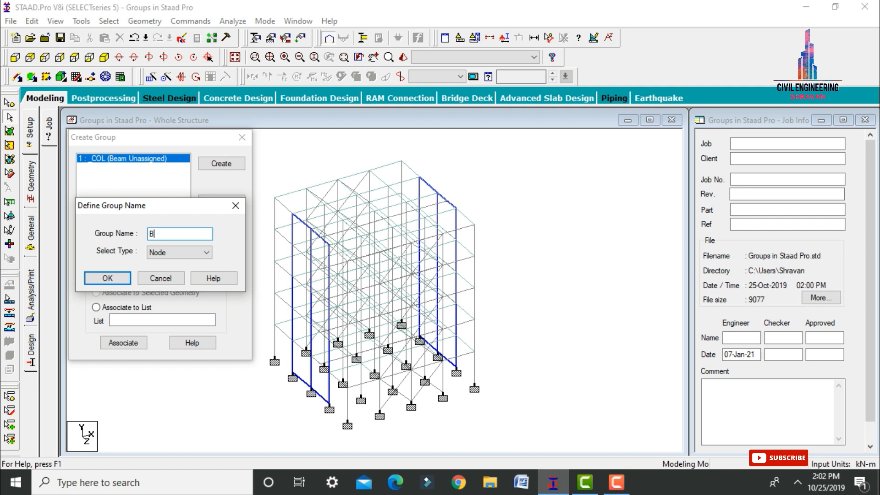
text(Beam)
click(181, 253)
click(178, 271)
click(115, 280)
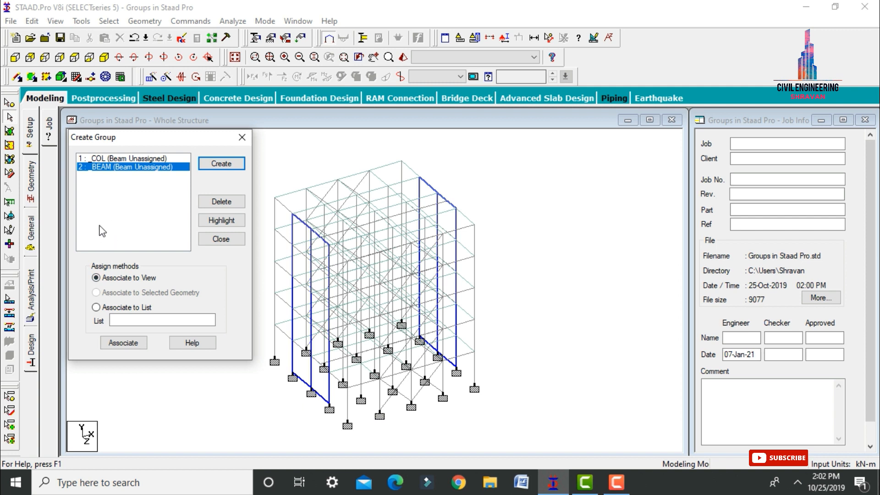
Add a group named ZBeam with the type Beam.
click(221, 163)
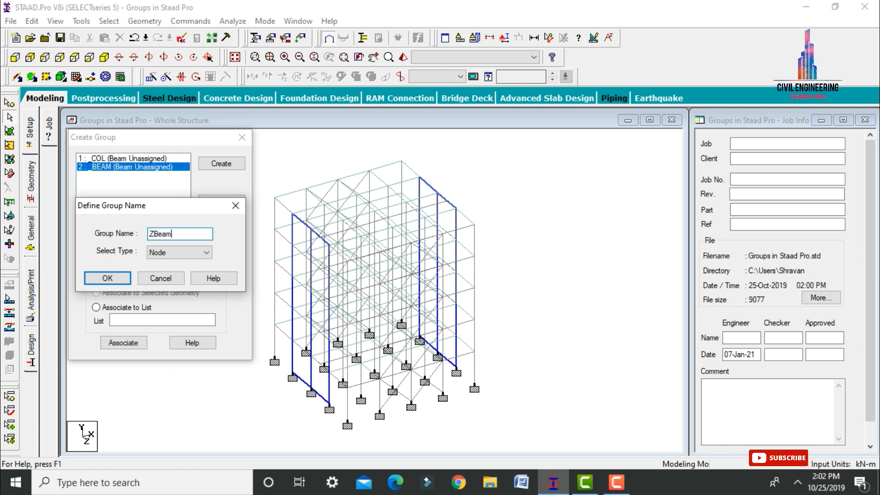
click(161, 252)
click(162, 269)
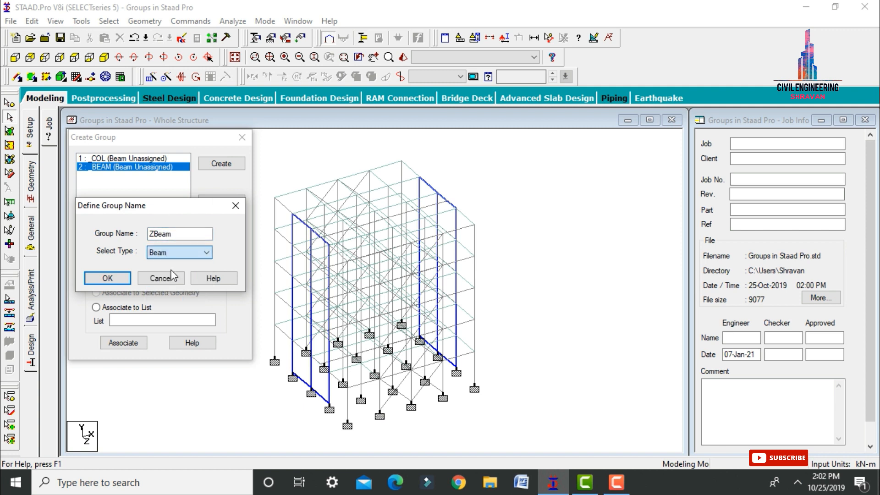
click(107, 278)
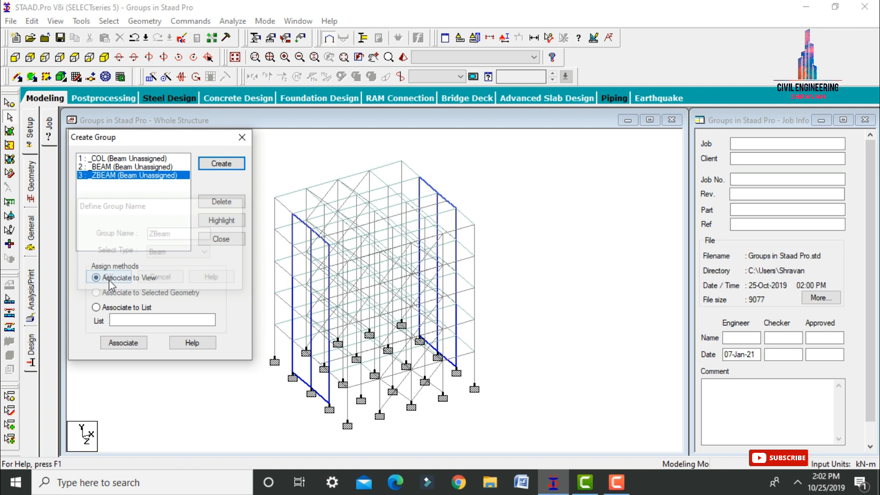
Add a group named Bracings with the type Beam.
click(209, 170)
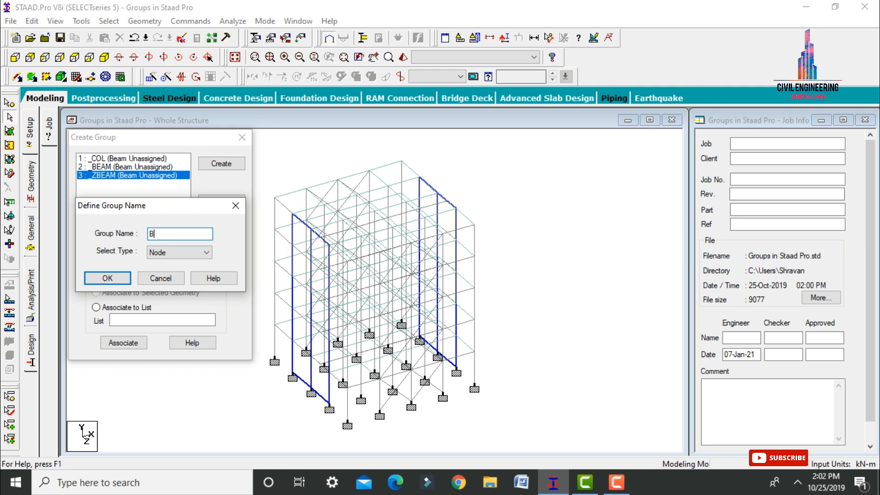
text(Bracings)
click(206, 252)
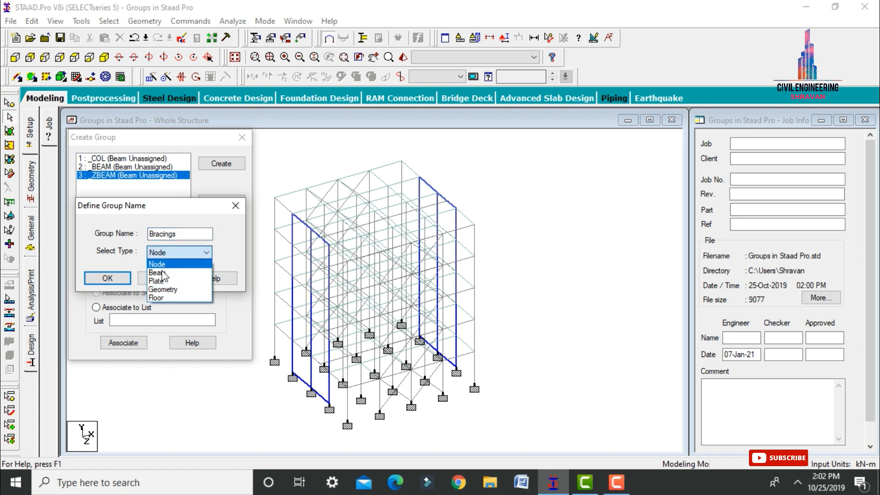
click(158, 270)
click(118, 277)
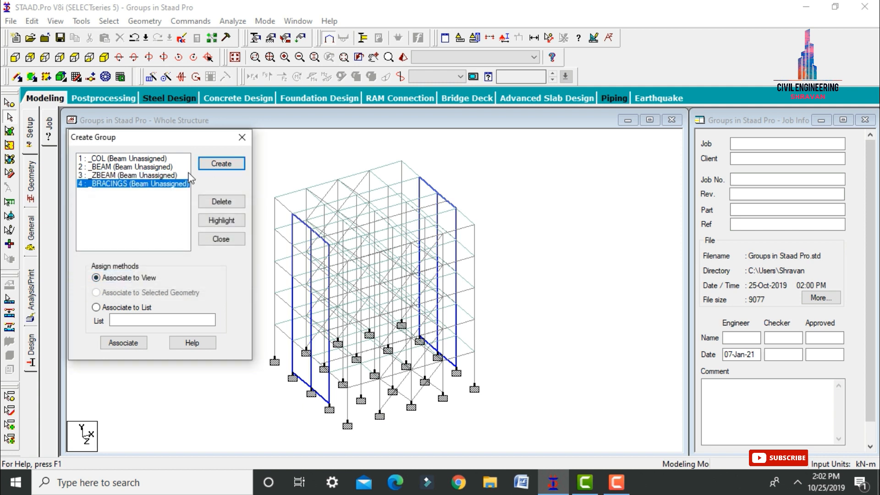
Add a group named Slab with the type Plate.
click(149, 199)
click(204, 167)
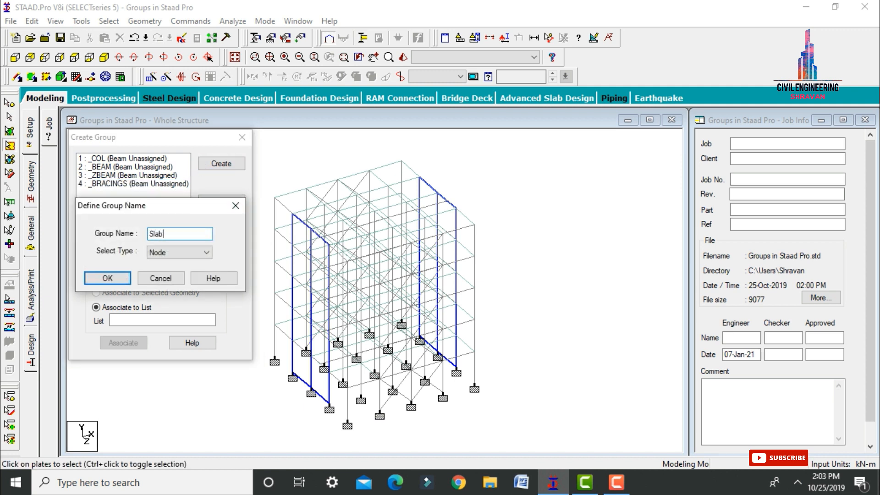
click(186, 252)
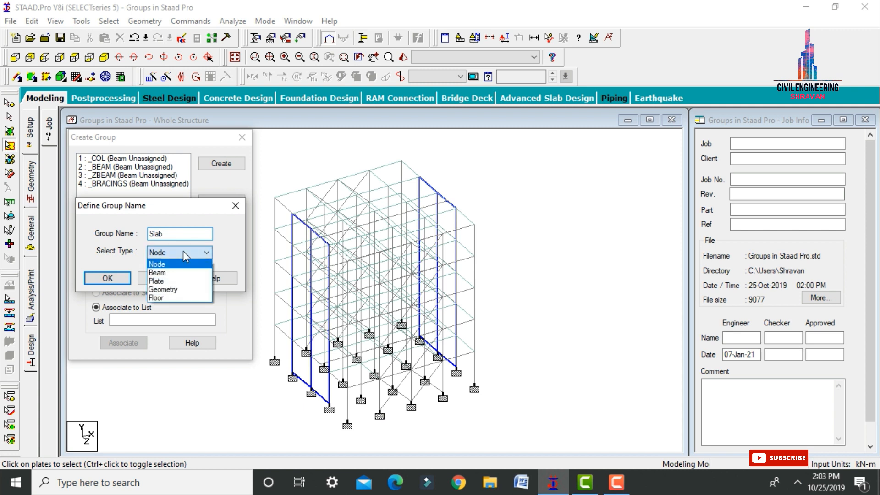
click(160, 281)
click(109, 278)
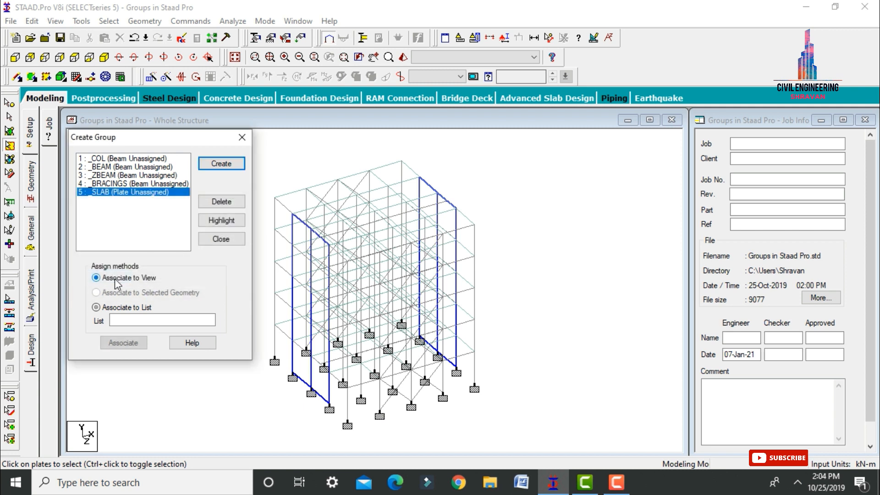
drag(95, 144, 137, 163)
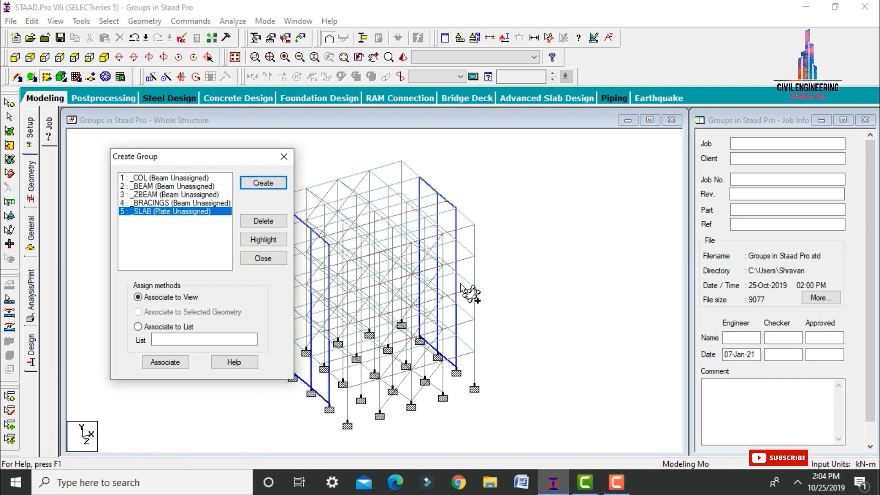
click(263, 183)
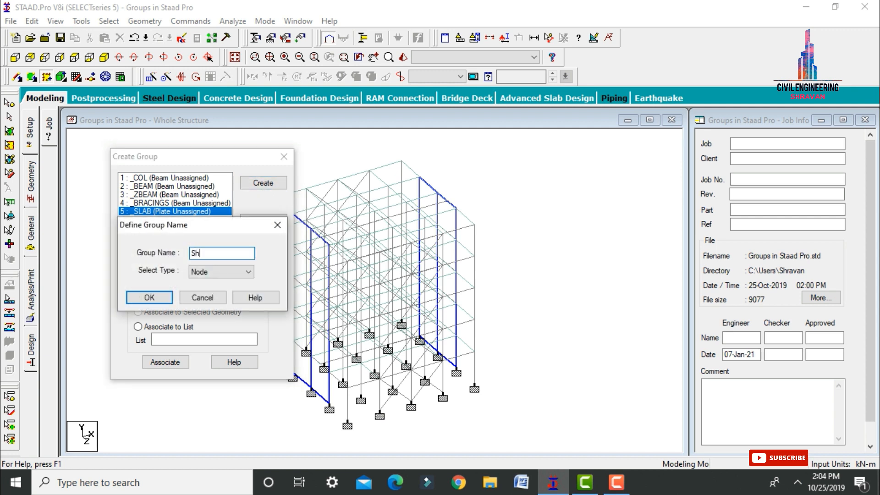
click(228, 272)
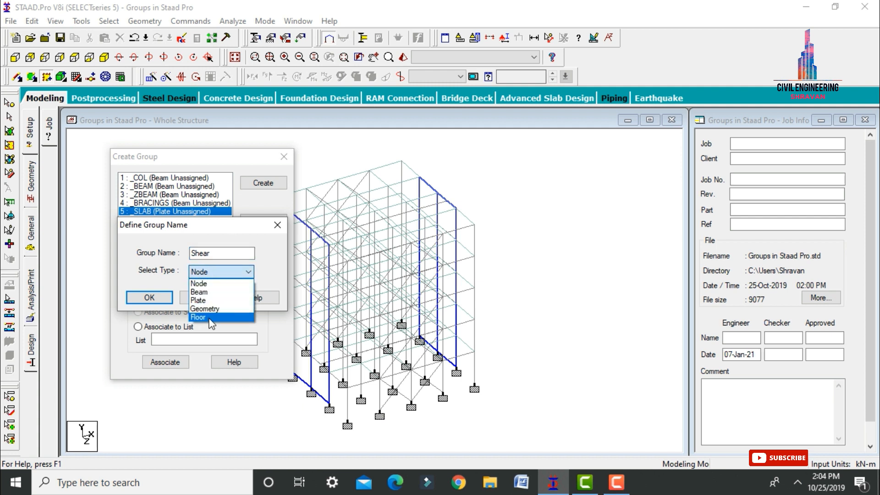
click(207, 271)
click(206, 271)
click(143, 265)
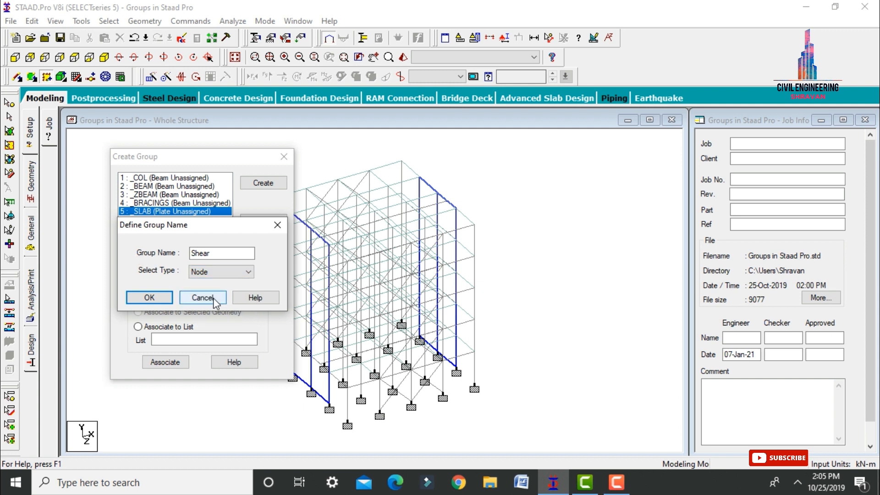
click(202, 298)
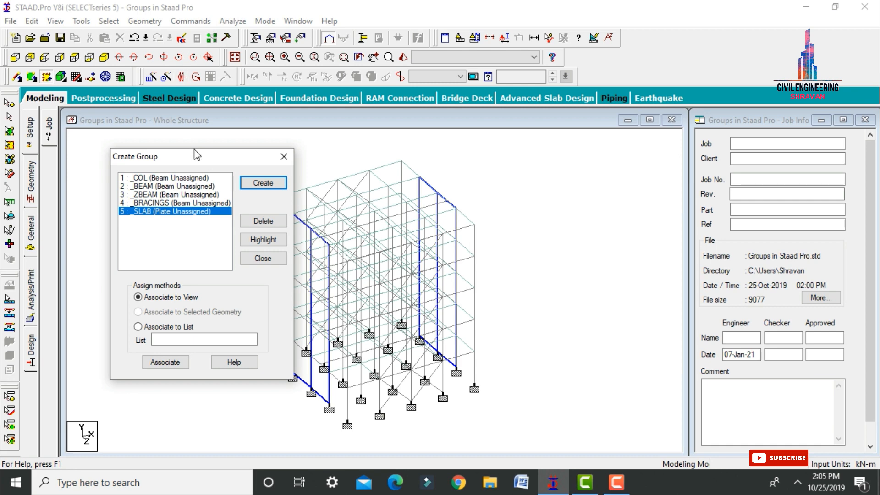
Select all members parallel to Y and associate the selected geometry with the _COL group.
drag(195, 158, 235, 141)
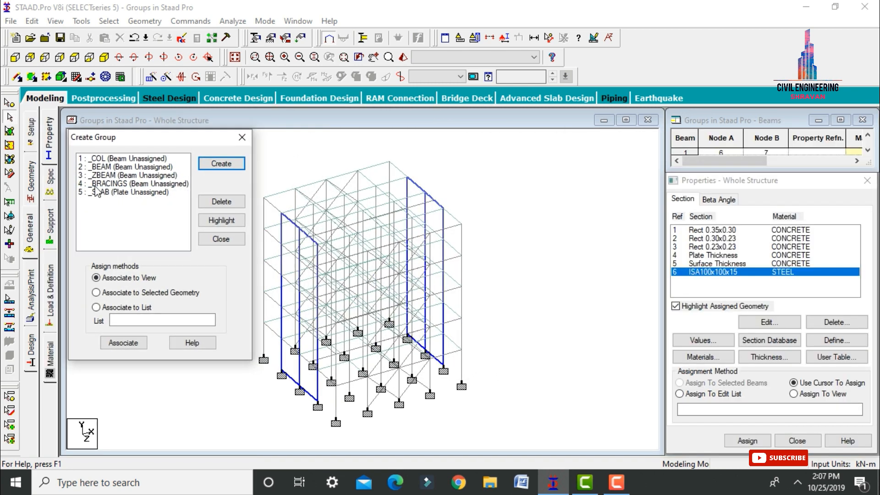
drag(143, 139, 111, 112)
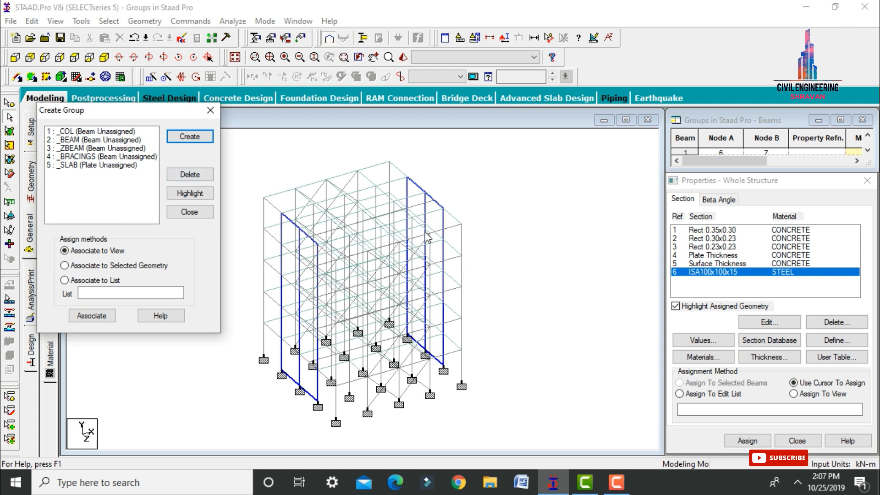
click(80, 133)
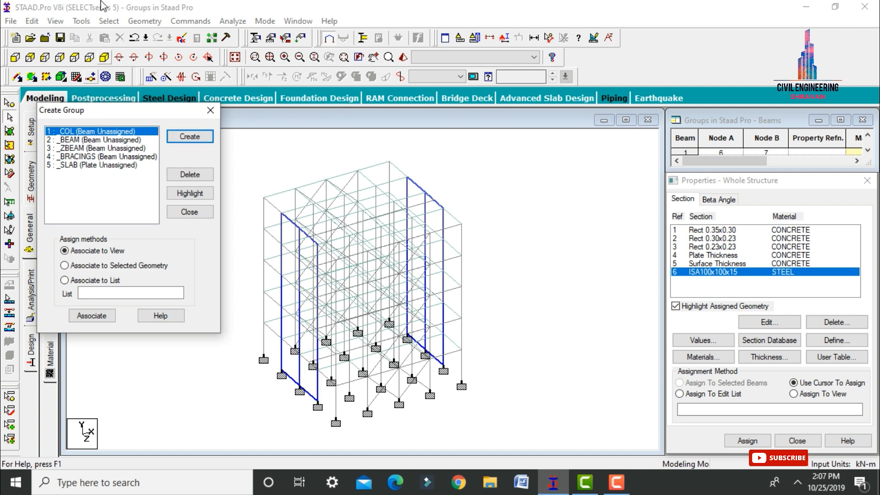
click(109, 21)
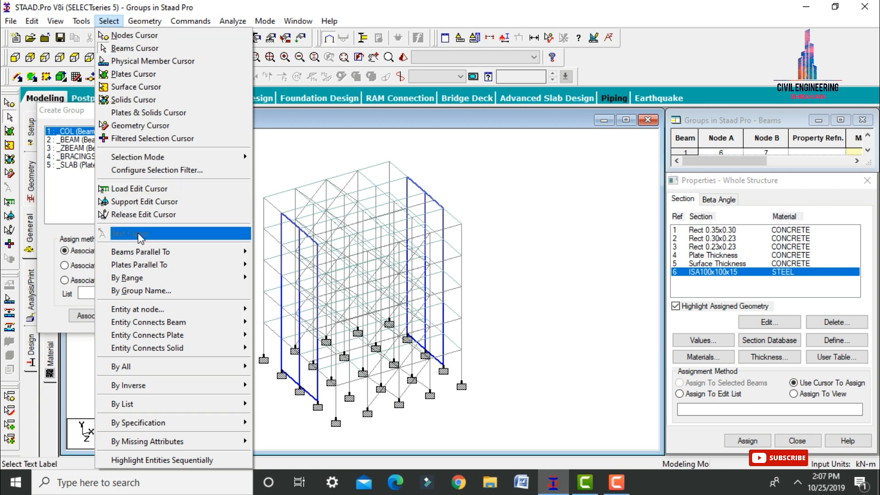
mouse_move(124, 252)
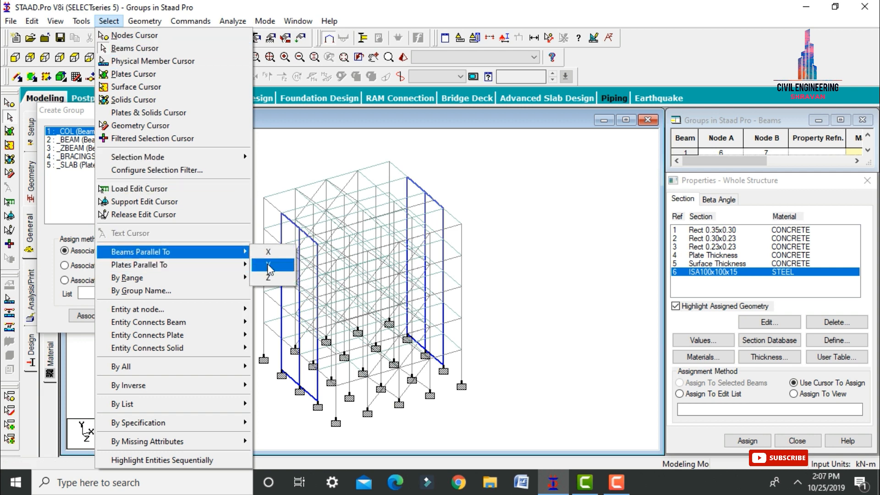
click(270, 264)
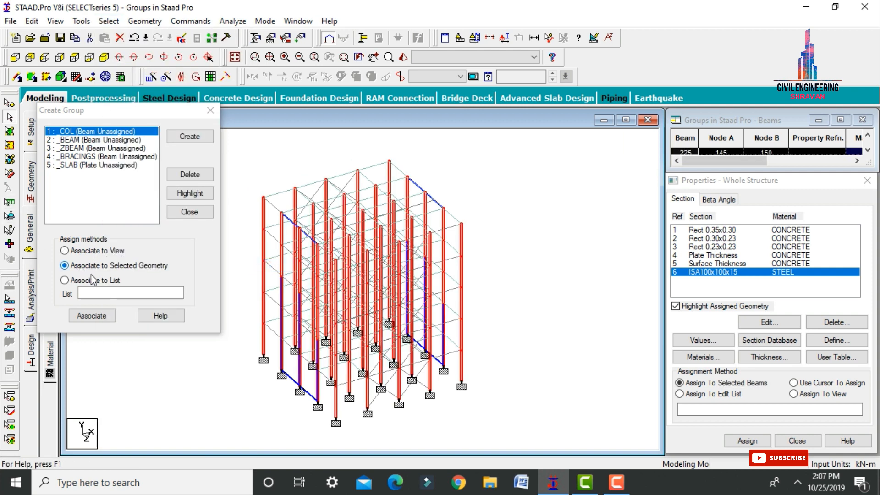
click(92, 316)
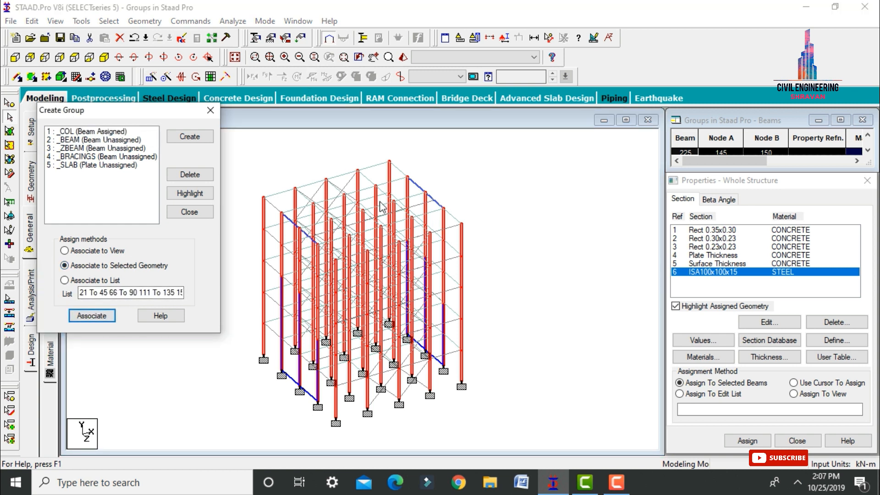
Choose the _BEAM group as the target and select all beams parallel to Z.
click(95, 139)
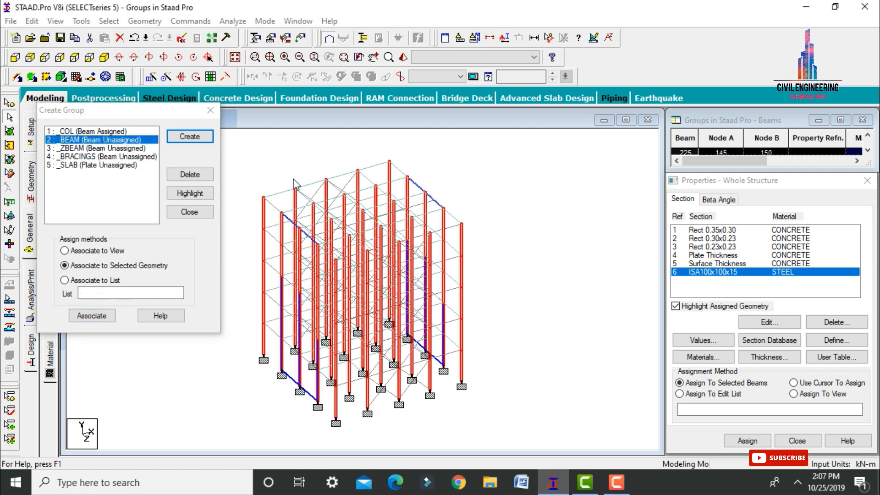
click(275, 179)
click(110, 21)
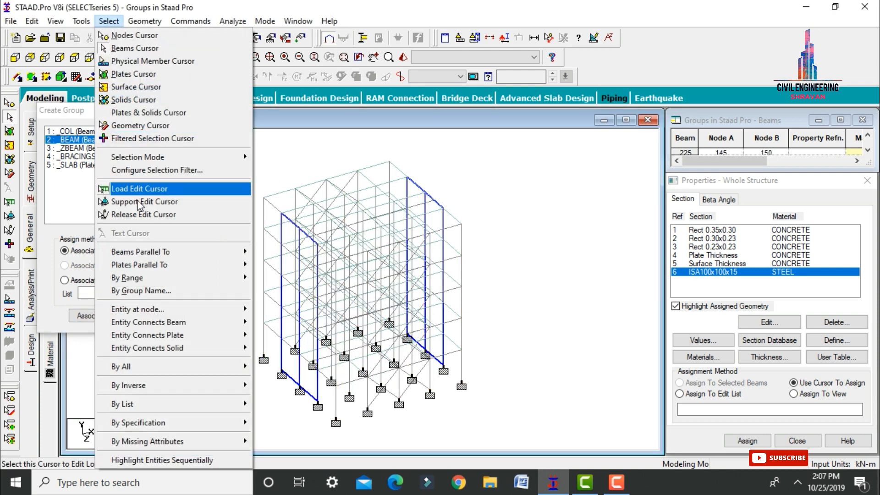
mouse_move(147, 251)
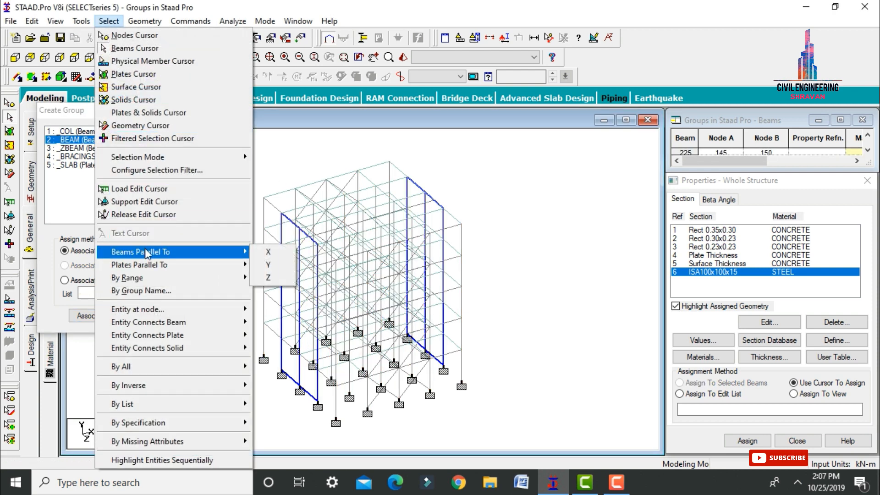
click(264, 278)
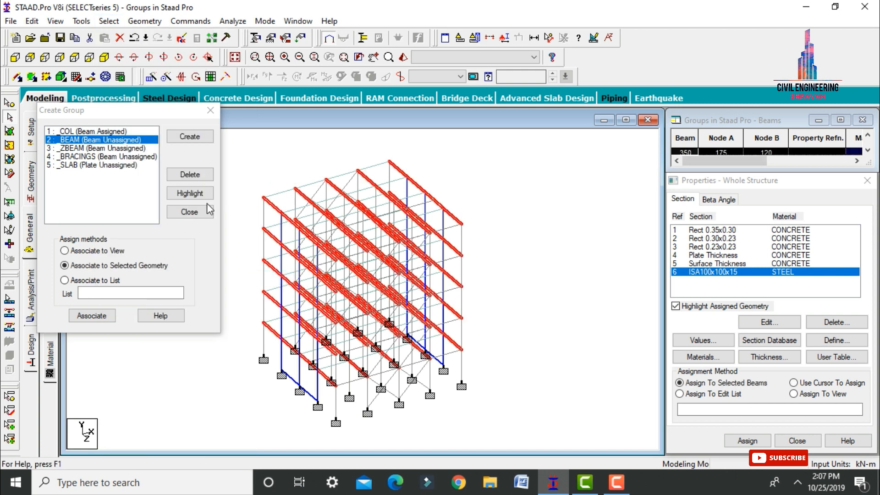
In plan view, add the X-direction beams on all five column grid lines to the selection and associate it with the _BEAM group.
click(74, 58)
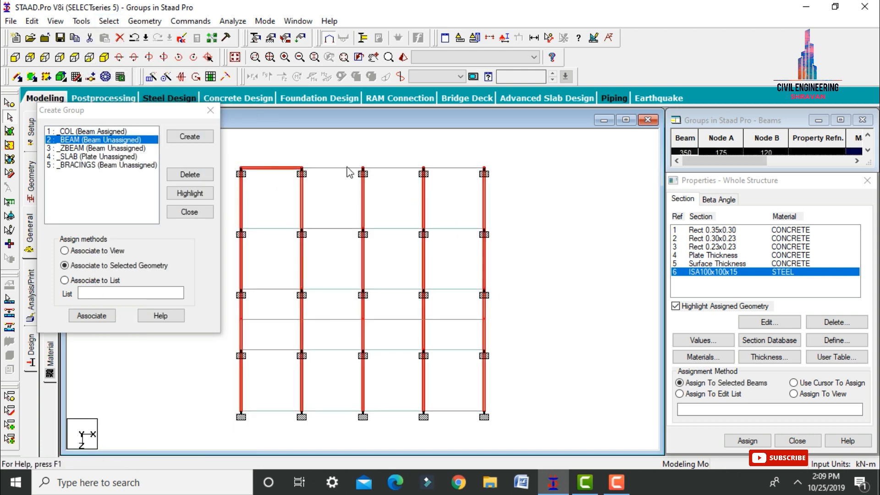
ctrl+click(348, 168)
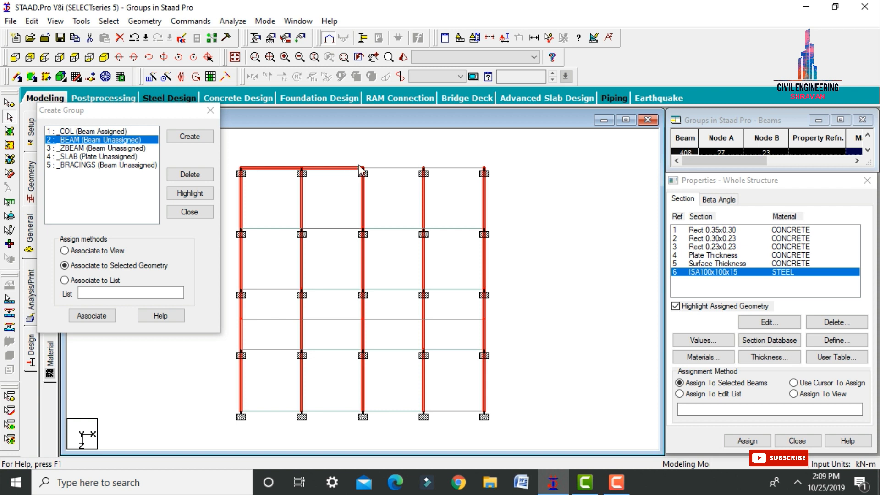
ctrl+click(450, 169)
ctrl+click(448, 227)
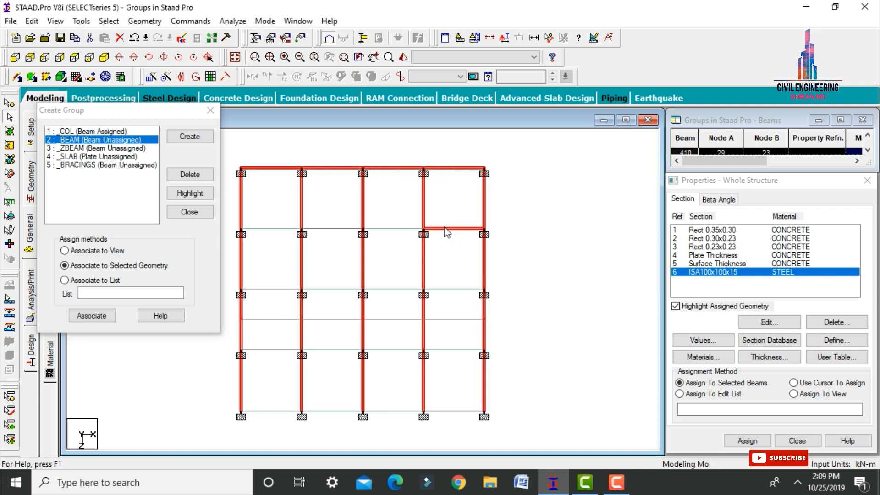
ctrl+click(333, 228)
ctrl+click(270, 228)
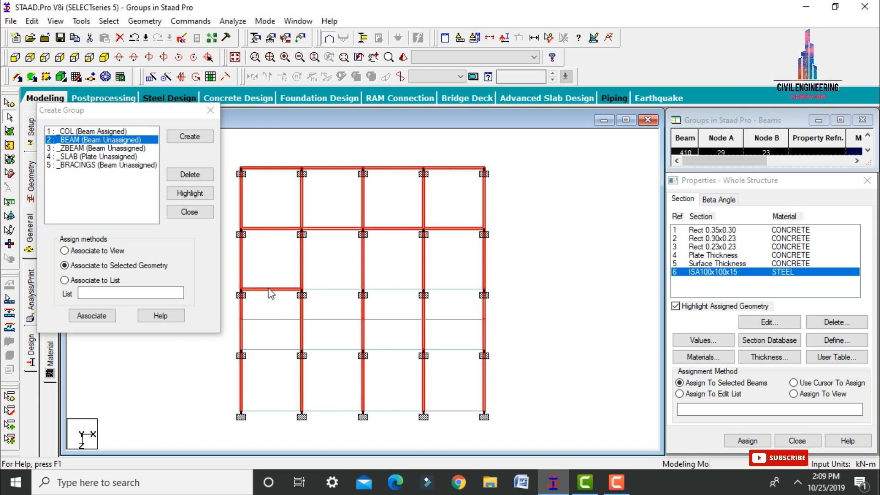
ctrl+click(325, 290)
ctrl+click(386, 290)
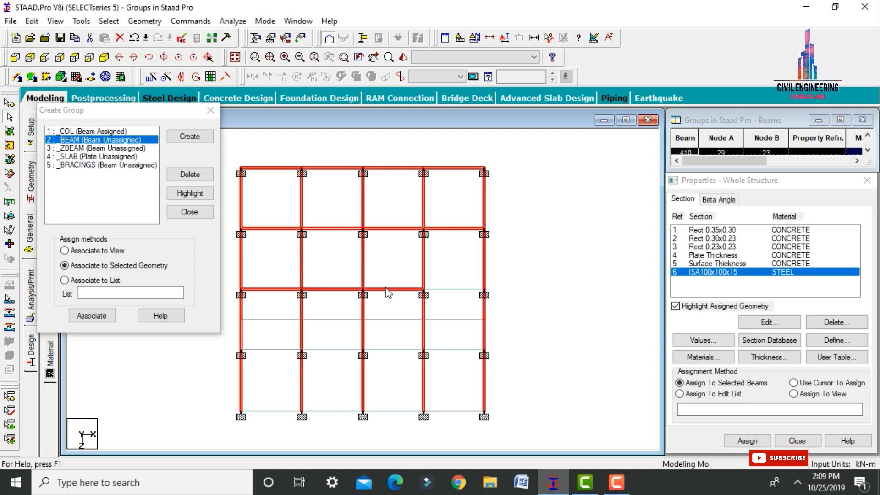
ctrl+click(457, 288)
ctrl+click(447, 350)
ctrl+click(321, 351)
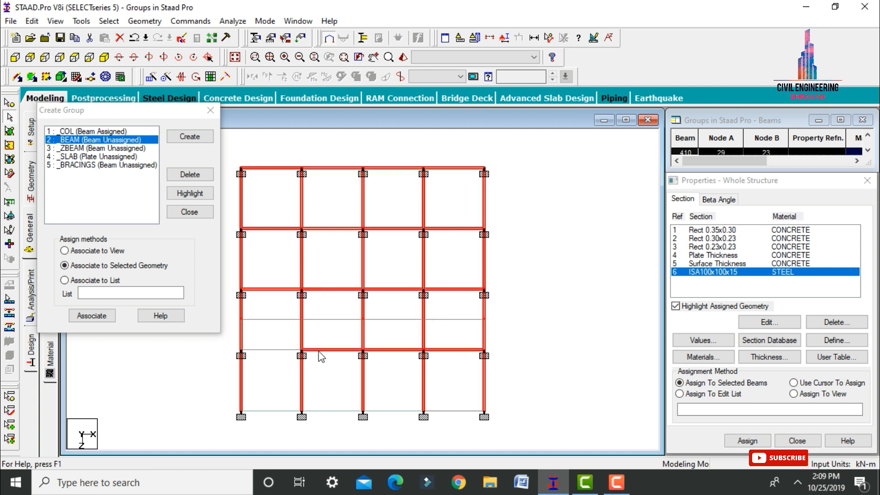
ctrl+click(284, 350)
ctrl+click(267, 412)
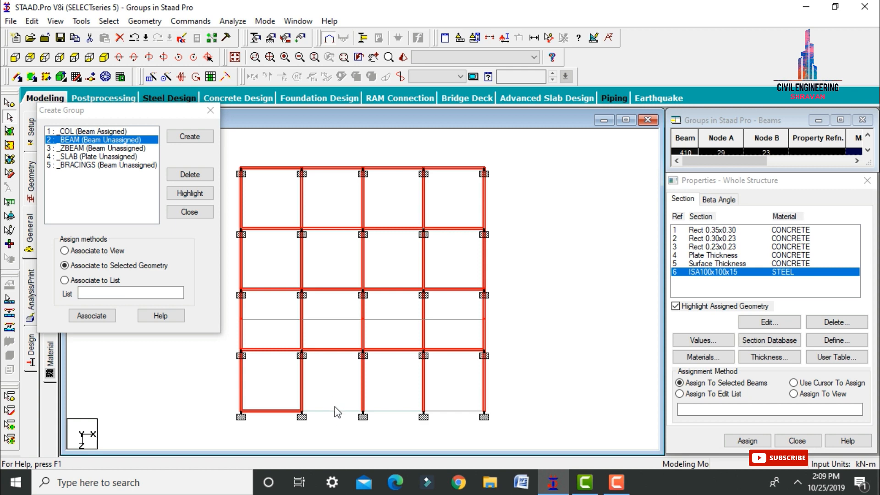
ctrl+click(337, 410)
ctrl+click(385, 411)
ctrl+click(448, 411)
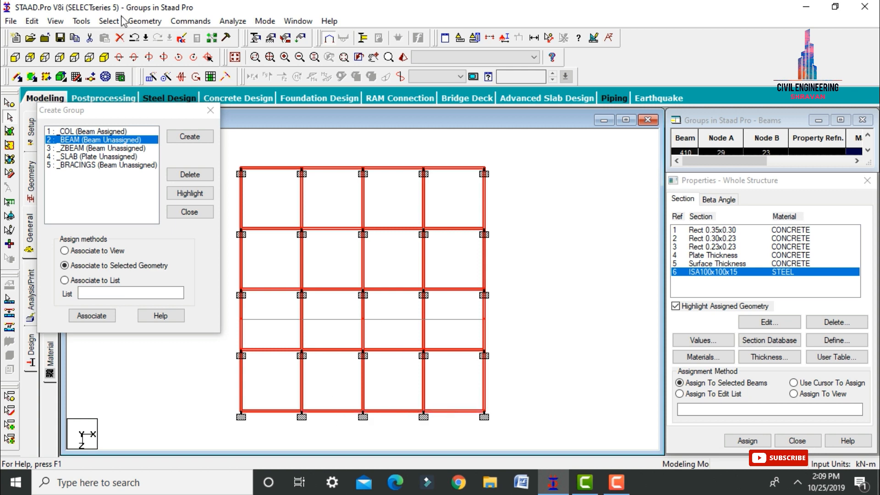
click(104, 58)
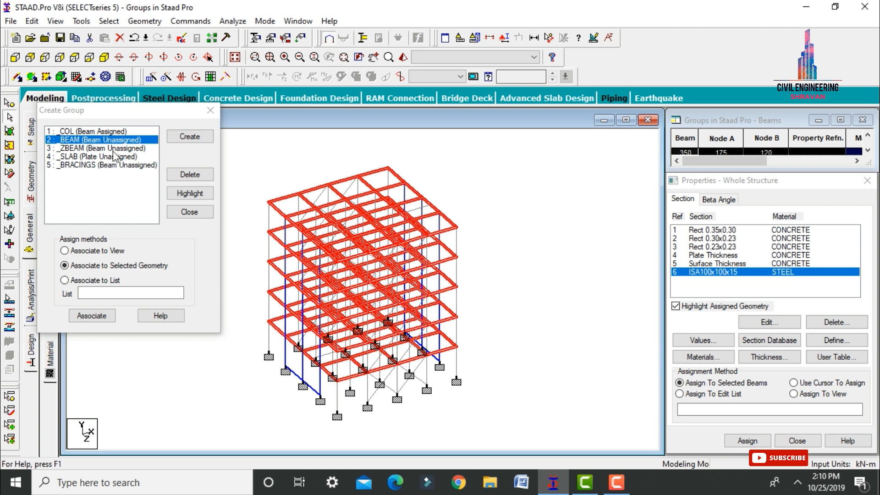
click(102, 316)
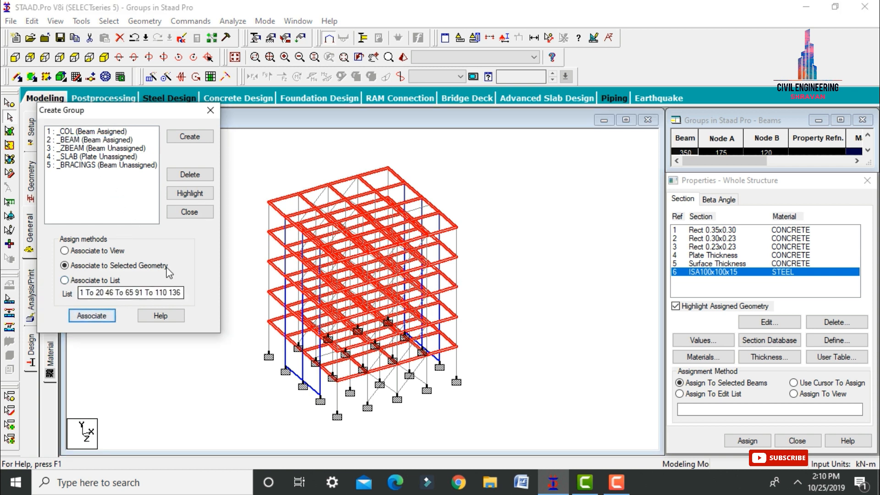
Select the intermediate X-direction beams lying between the column grid lines in all four bays and associate them with the _ZBEAM group.
click(106, 149)
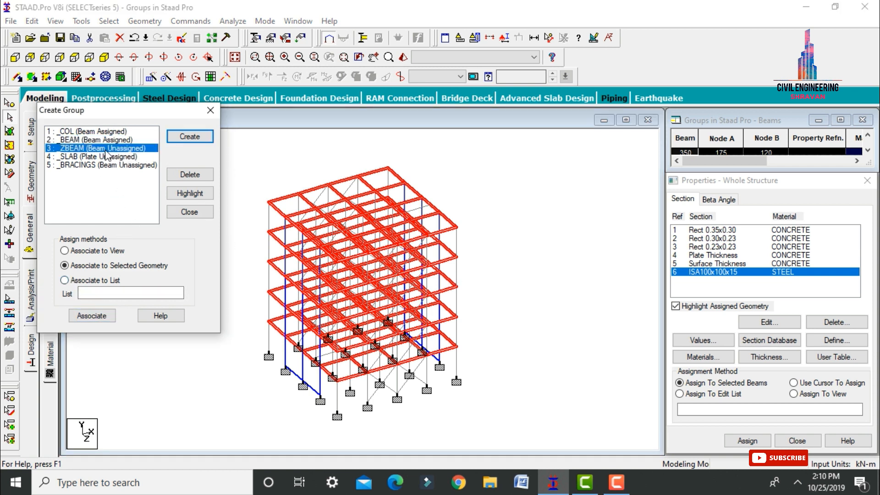
click(74, 58)
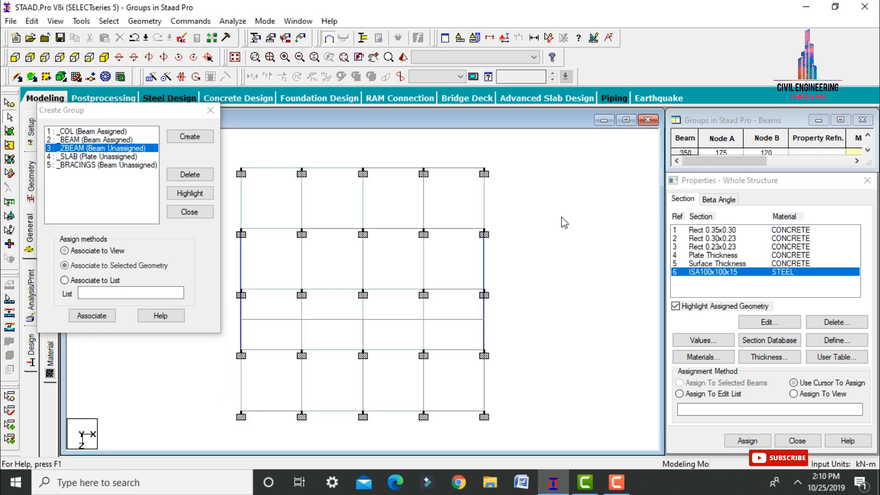
click(263, 323)
ctrl+click(330, 322)
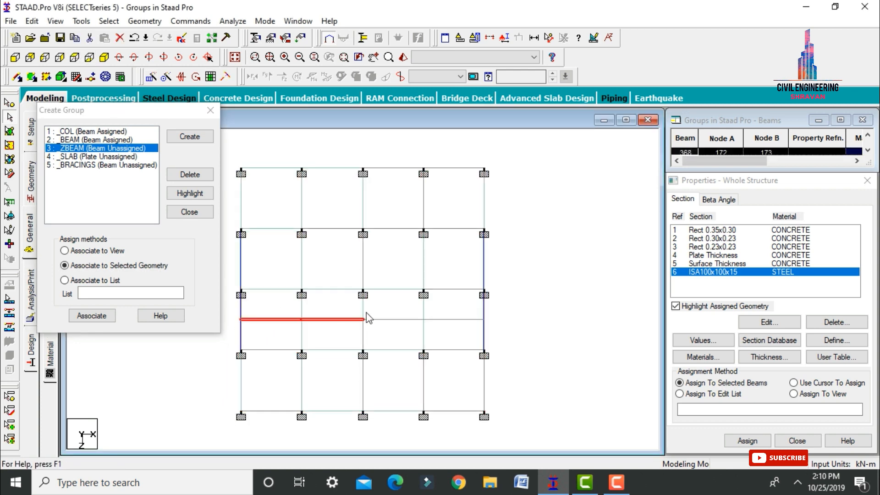
ctrl+click(394, 321)
ctrl+click(458, 320)
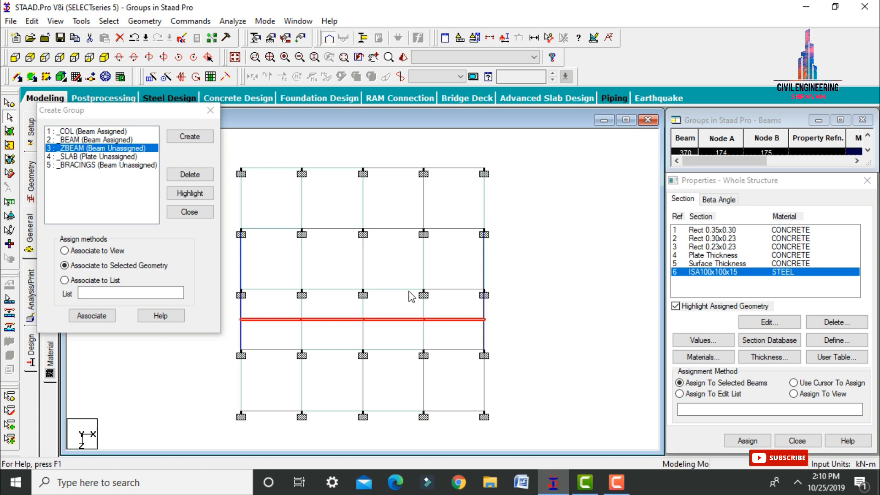
click(105, 58)
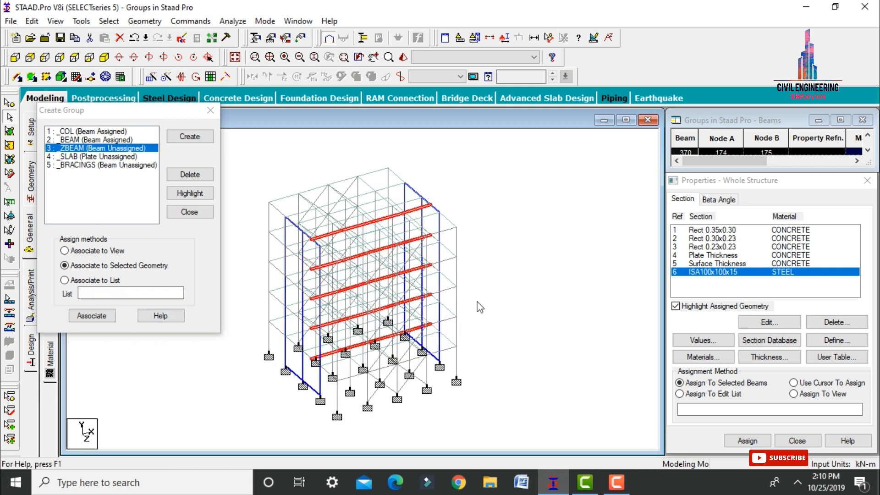
click(108, 317)
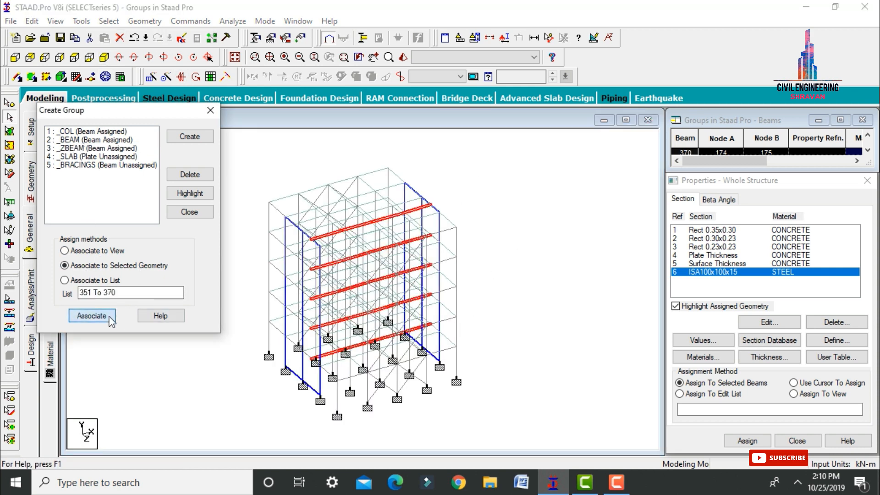
Select all floor plates of the whole structure with the Plates Cursor and associate them with the _SLAB group.
click(93, 158)
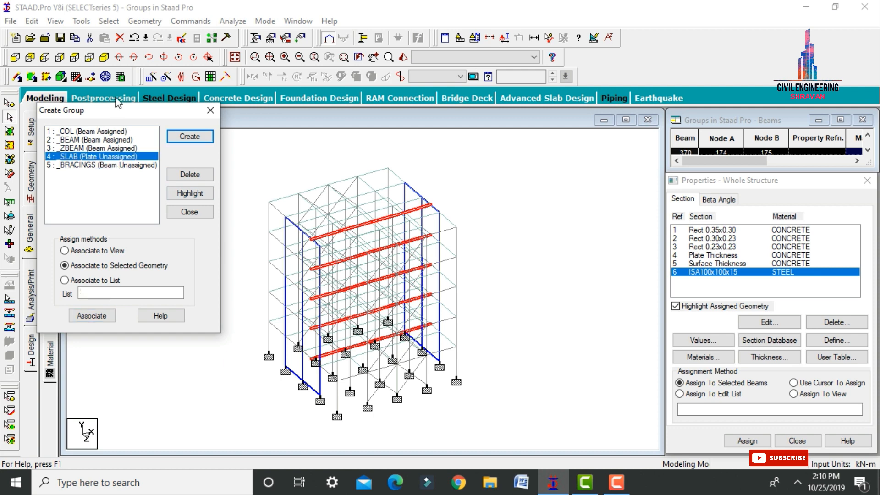
click(8, 132)
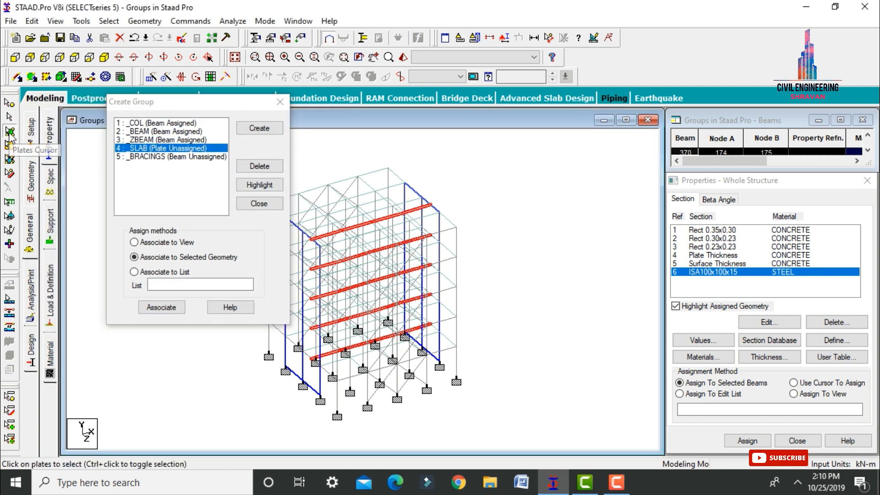
drag(168, 103, 79, 97)
mouse_move(216, 155)
mouse_down()
mouse_move(294, 213)
mouse_move(509, 422)
mouse_up()
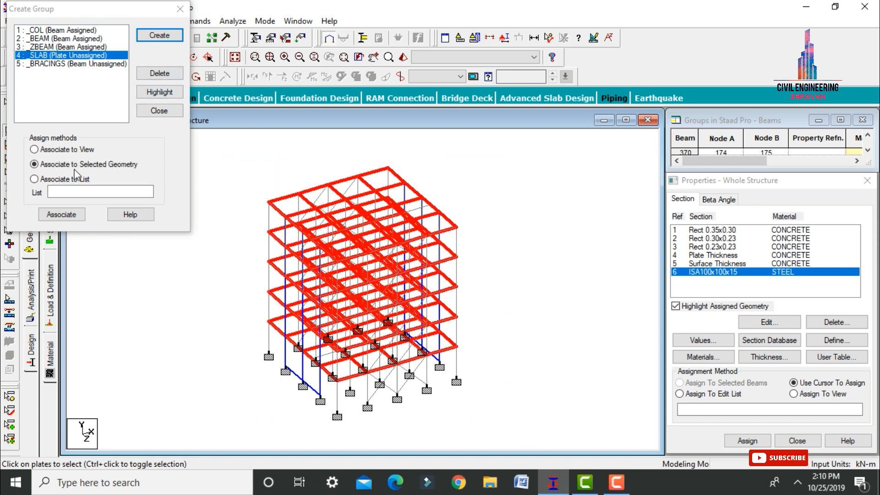
click(60, 215)
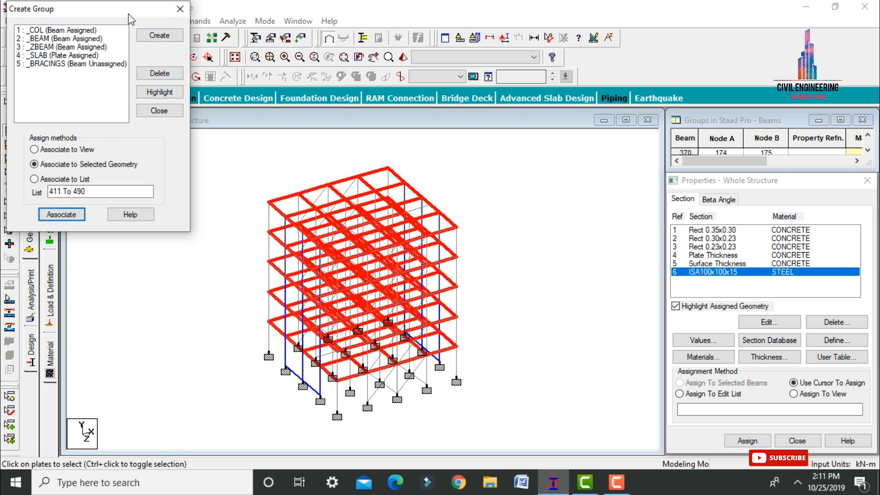
Choose the _BRACINGS group as the target and select the top-storey X bracings in the front elevation with the Beams Cursor.
drag(127, 14, 256, 24)
click(178, 74)
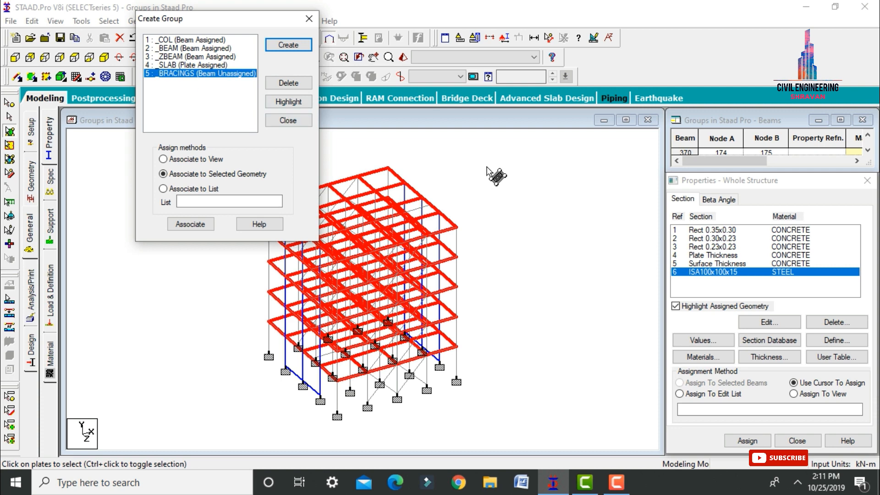
click(496, 175)
click(13, 59)
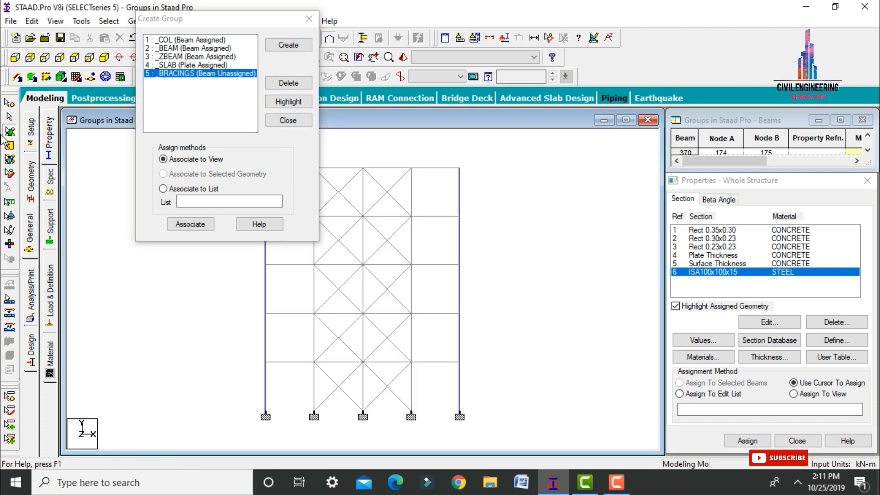
drag(185, 17, 97, 39)
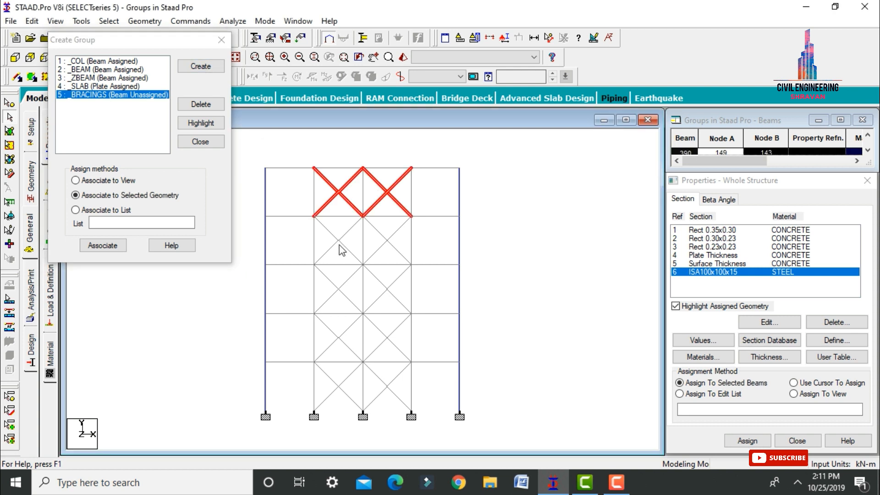
Add the X bracings of the four lower storeys to the selection and associate all selected bracings with the _BRACINGS group.
ctrl+click(339, 245)
ctrl+click(386, 241)
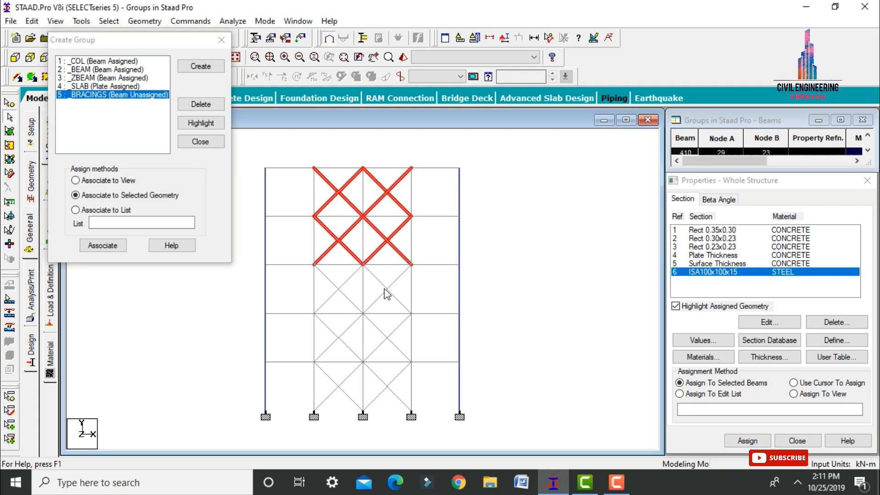
ctrl+click(384, 289)
ctrl+click(335, 289)
ctrl+click(339, 341)
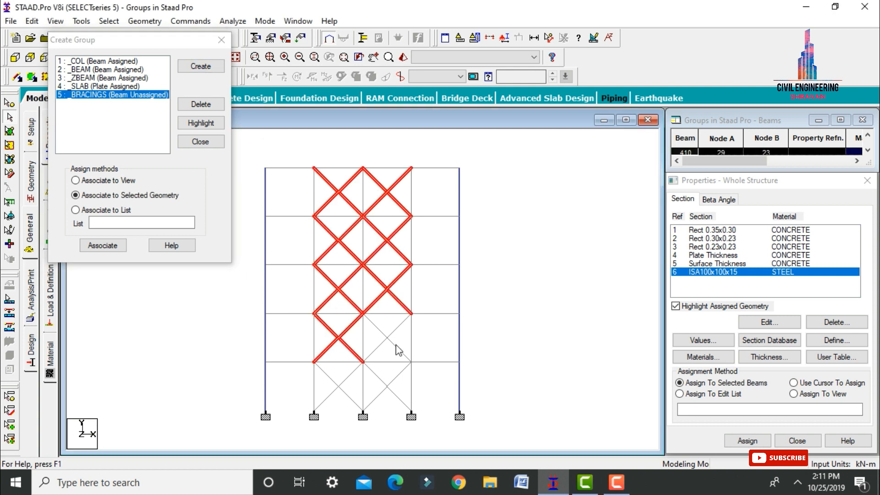
ctrl+click(388, 351)
ctrl+click(389, 391)
ctrl+click(340, 391)
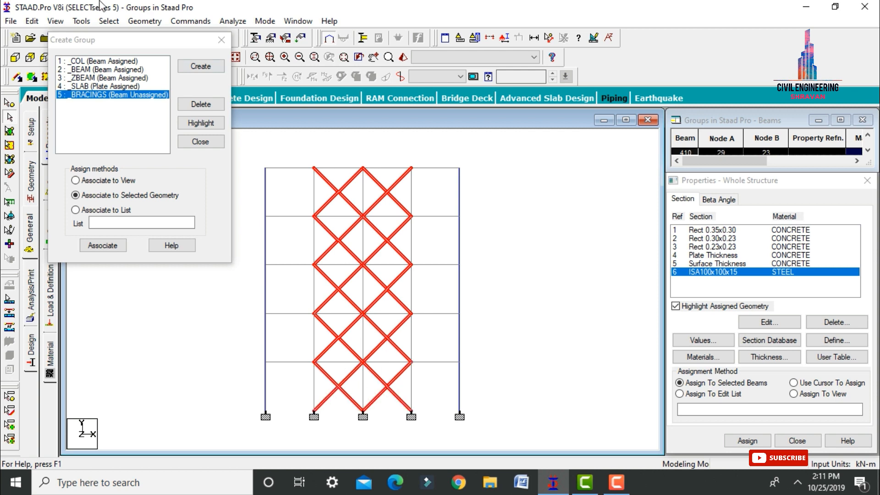
drag(86, 40, 80, 116)
click(104, 57)
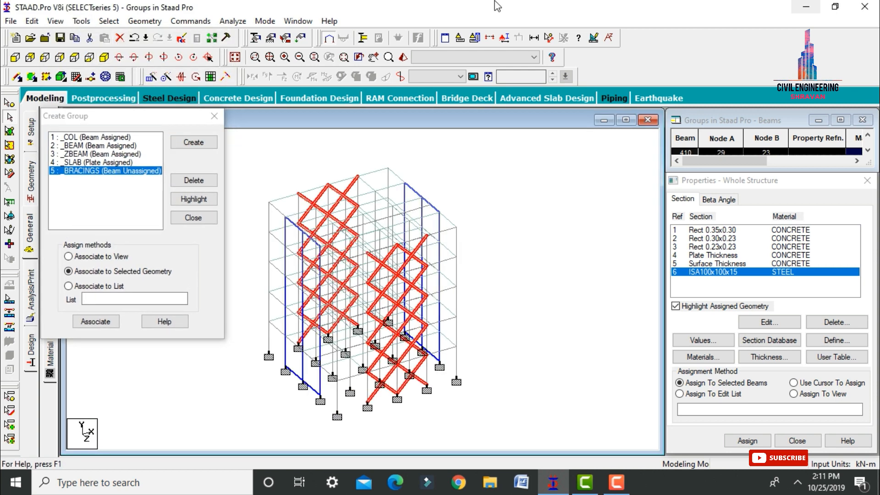
click(87, 320)
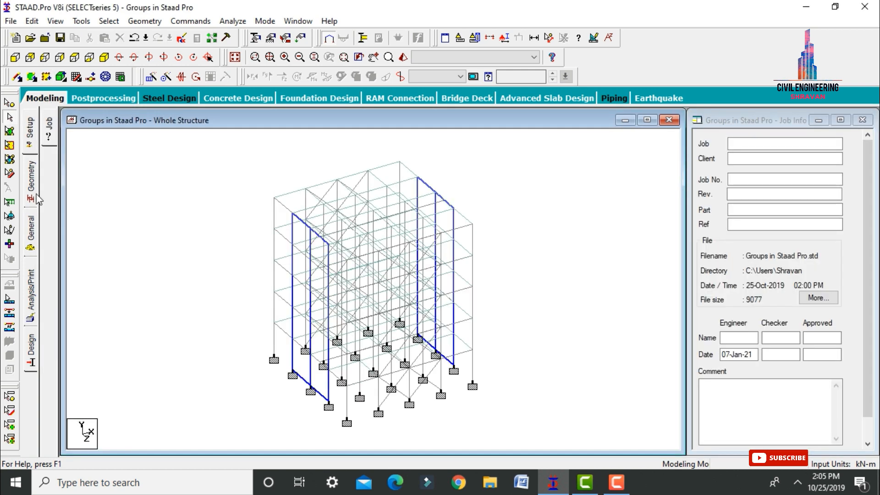
Define a rectangular concrete section property with YD 0.35 m and ZD 0.3 m.
click(31, 224)
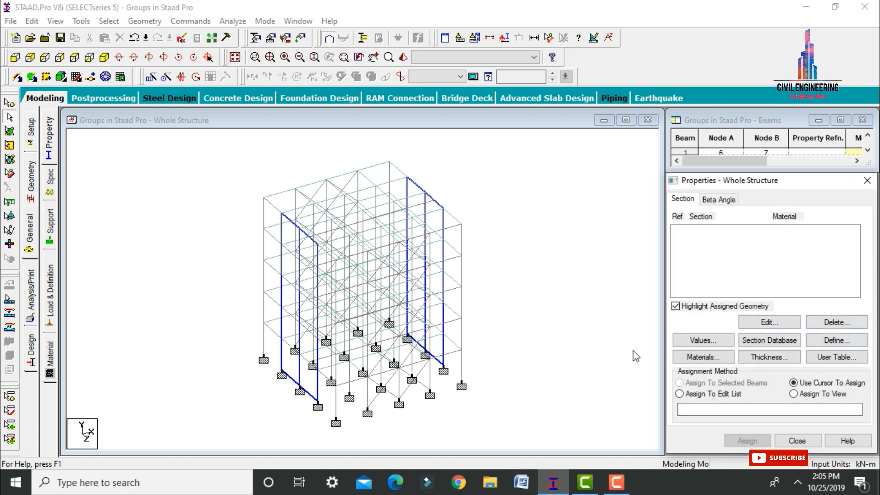
click(837, 340)
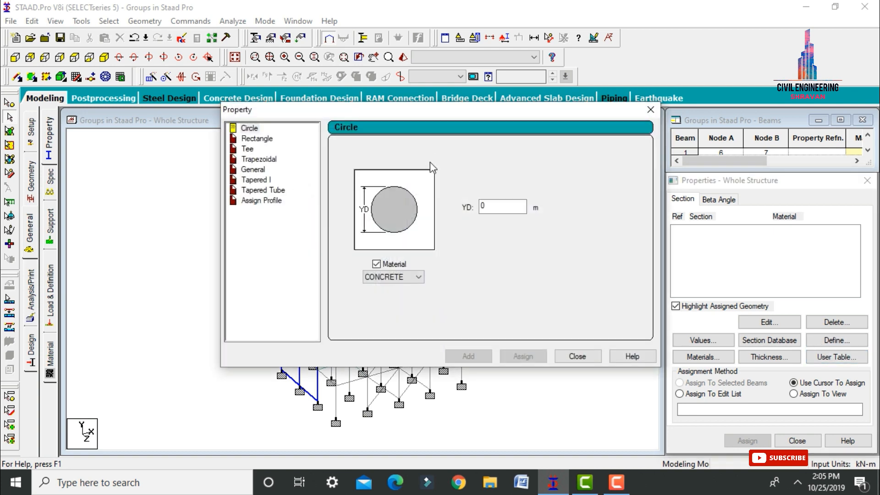
click(250, 138)
click(497, 199)
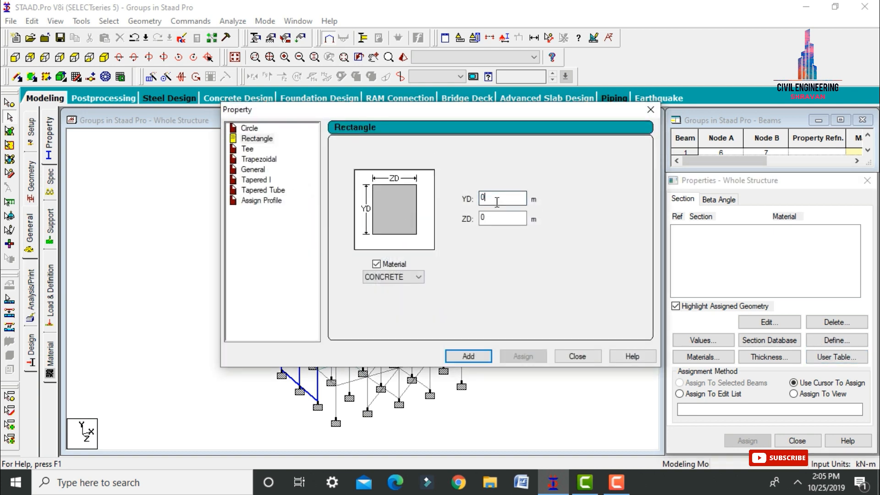
text(.35)
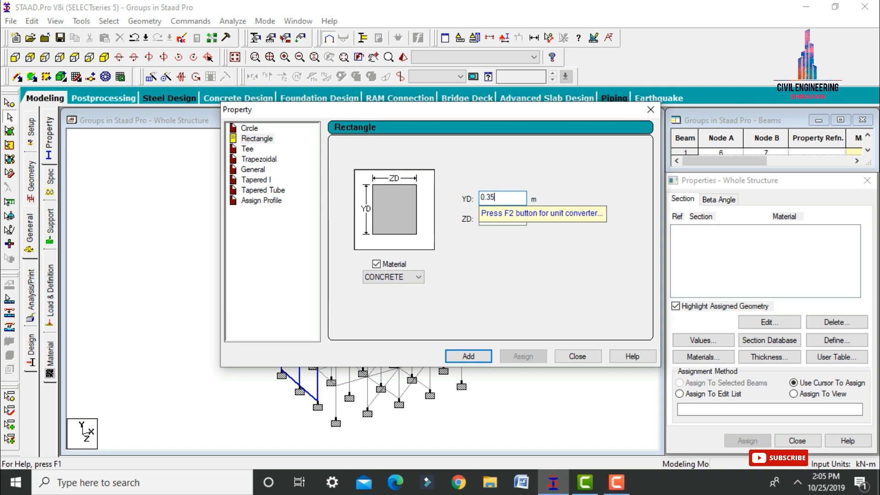
key(Tab)
text(0.)
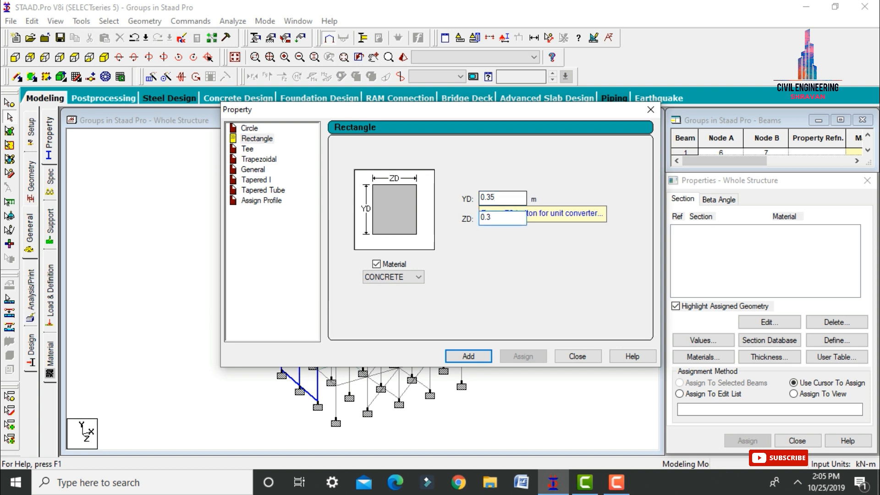
text(3)
key(Return)
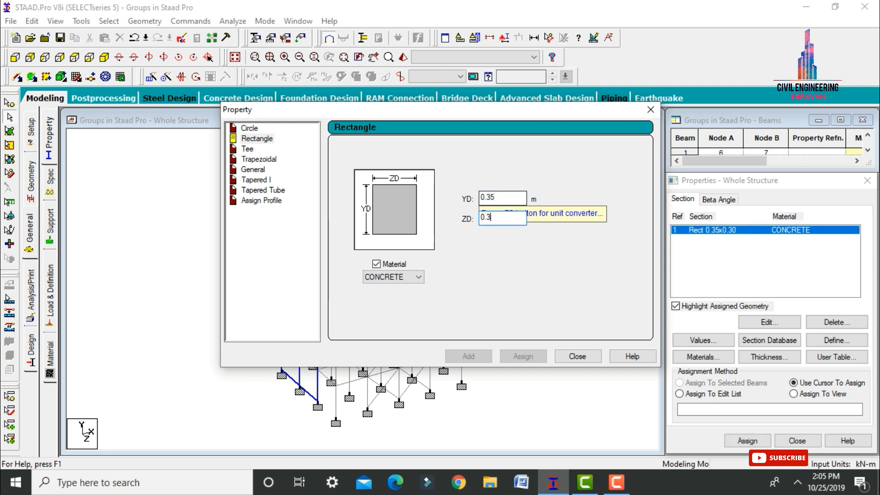
Add two more rectangular concrete sections, 0.30 x 0.23 m and 0.23 x 0.23 m, and finish defining sections.
click(499, 199)
key(BackSpace)
key(Tab)
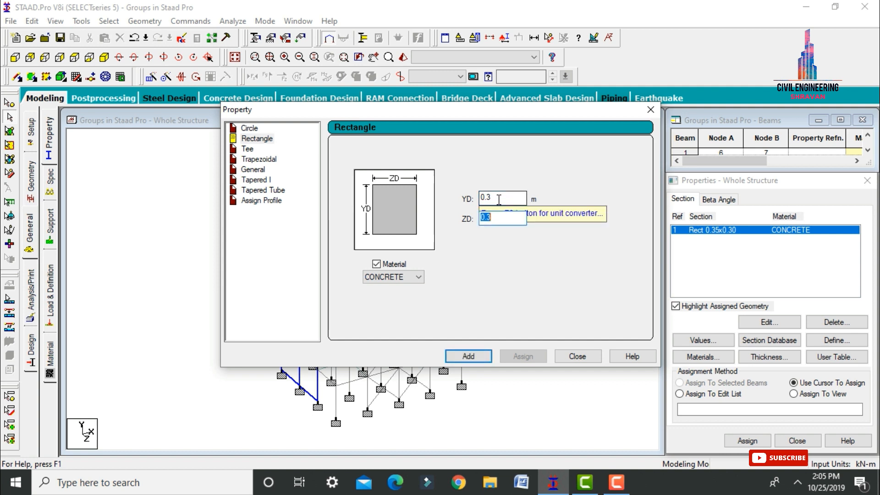
key(Return)
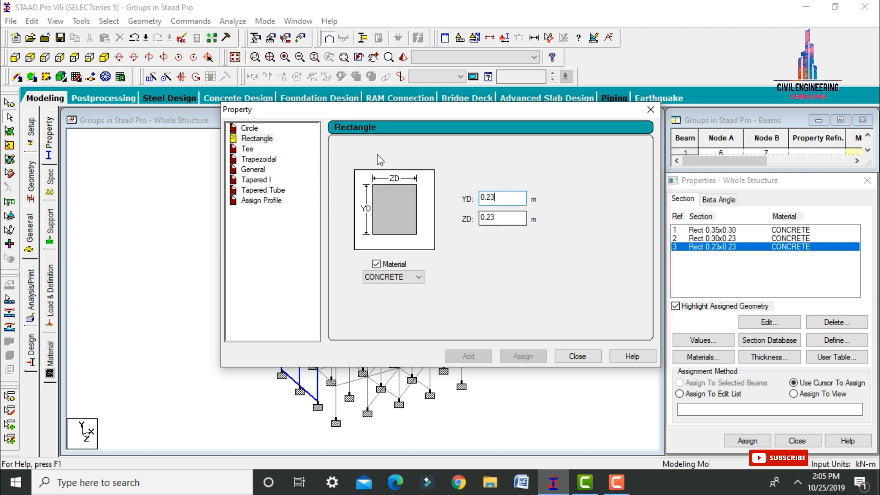
click(578, 356)
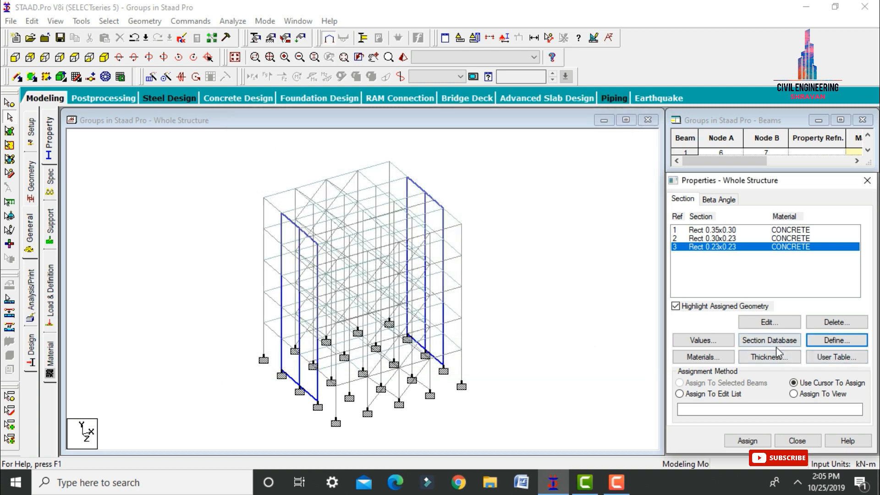
Add a concrete plate element thickness of 0.125 m at all four nodes.
click(767, 356)
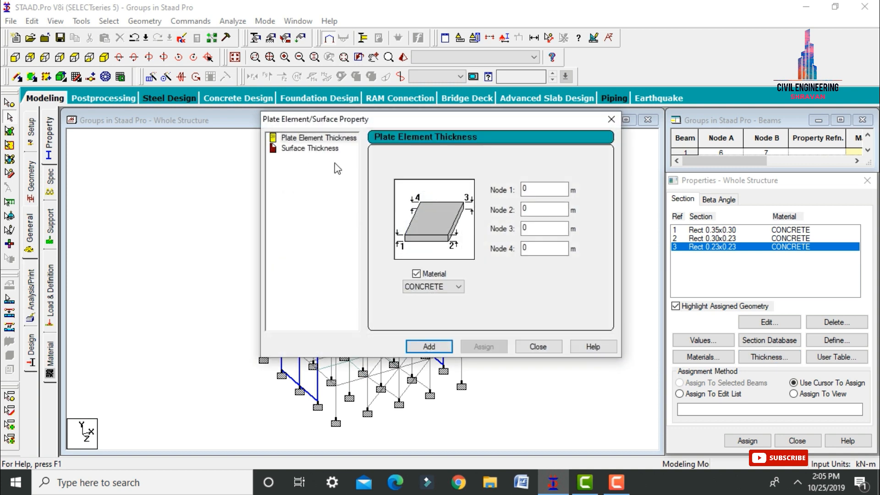
click(545, 190)
text(.125)
key(Return)
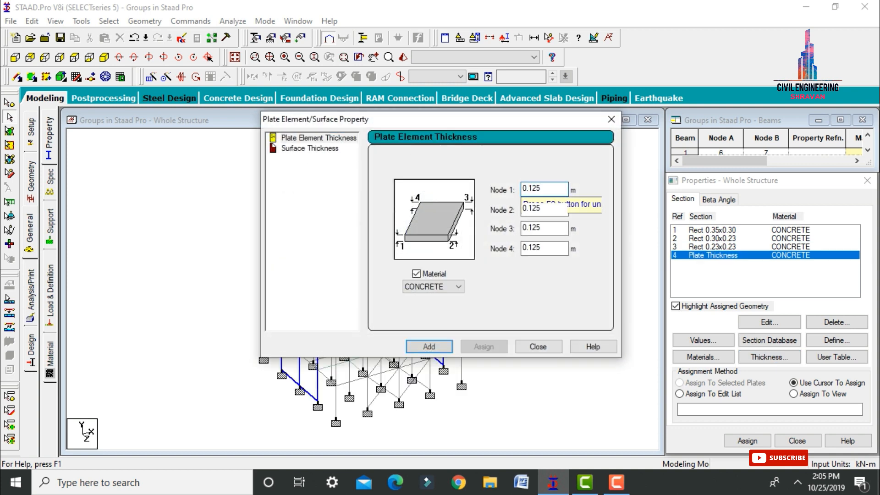
Add a concrete surface thickness of 0.1 m and close the plate and surface property definition.
click(316, 148)
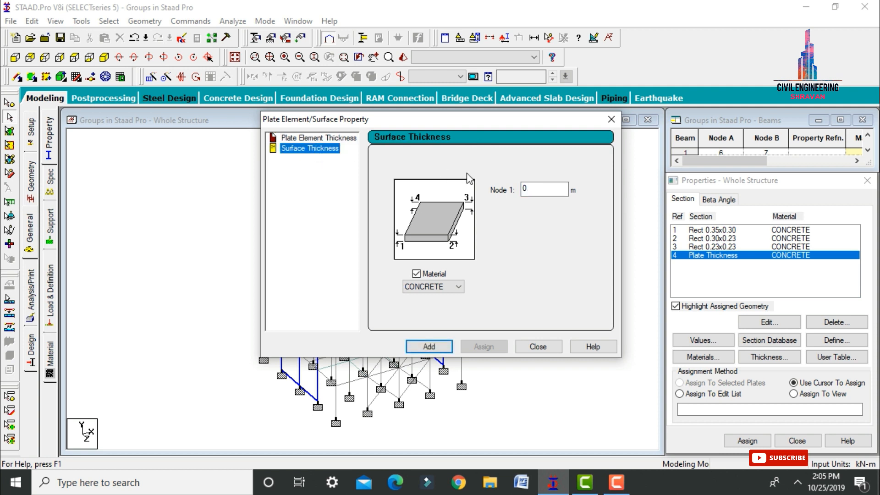
click(537, 191)
text(.1)
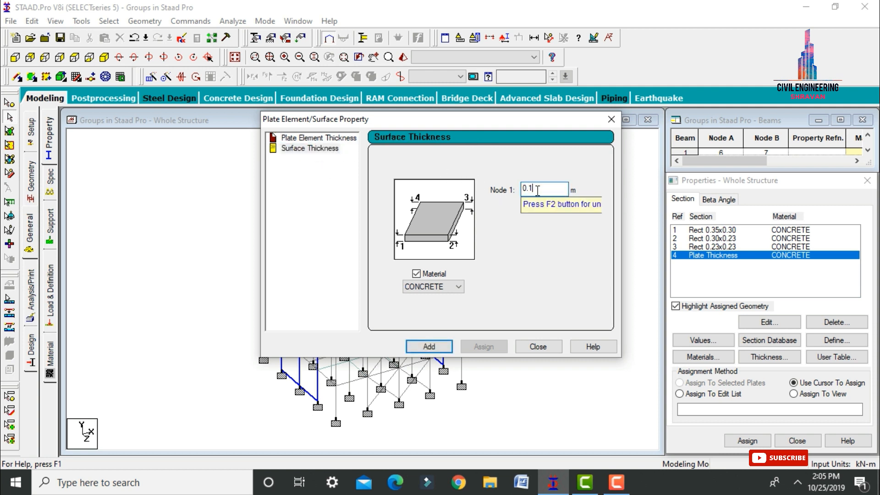
key(Return)
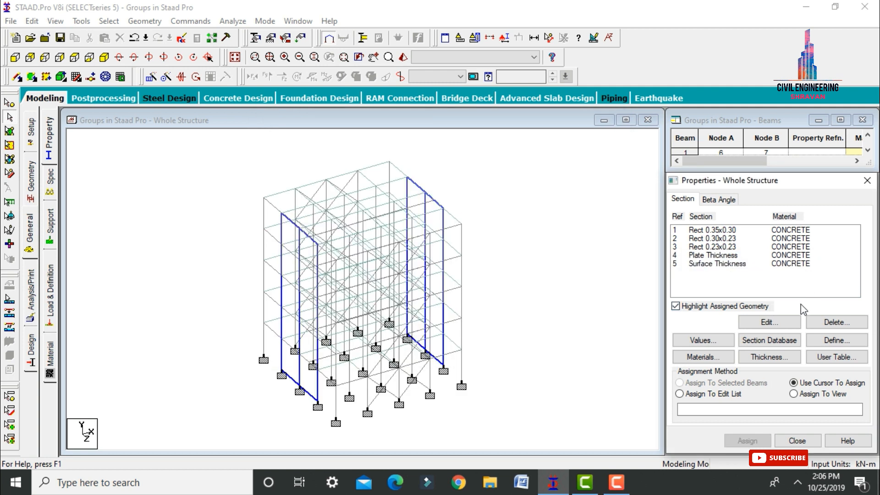
Add the steel angle ISA100x100x15 from the Indian section database as a single section property.
click(769, 340)
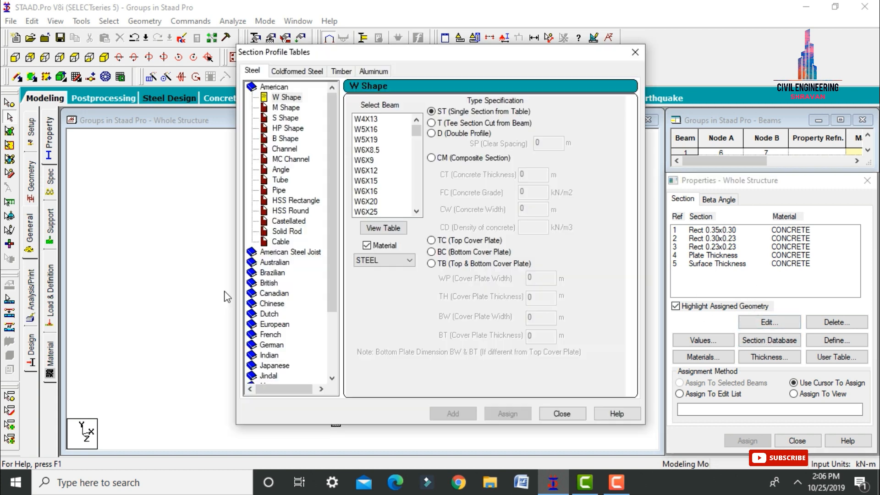
double_click(270, 356)
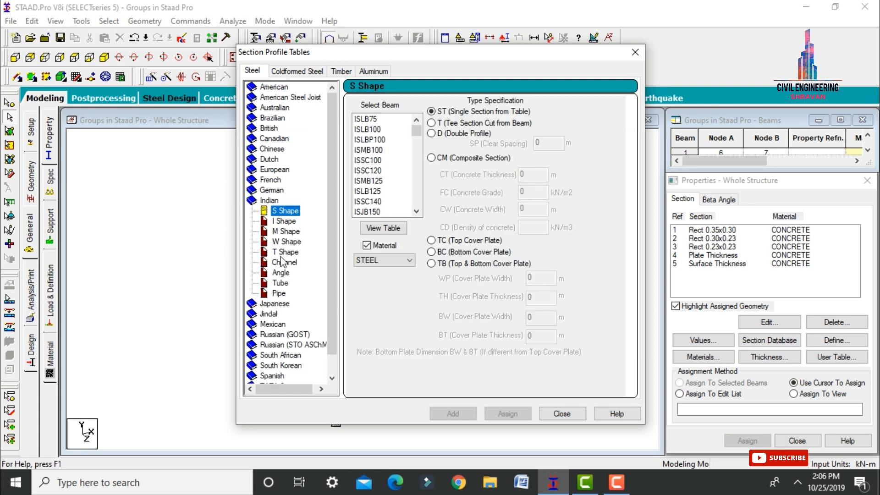
click(278, 273)
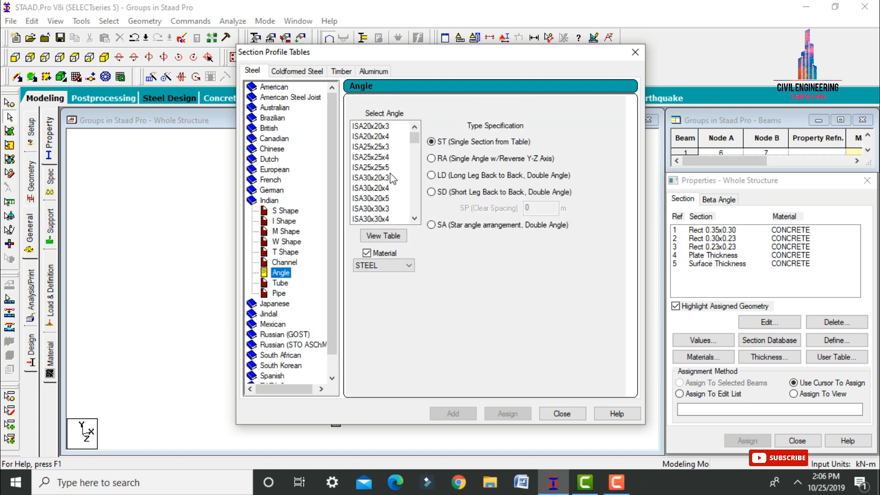
drag(416, 143, 418, 188)
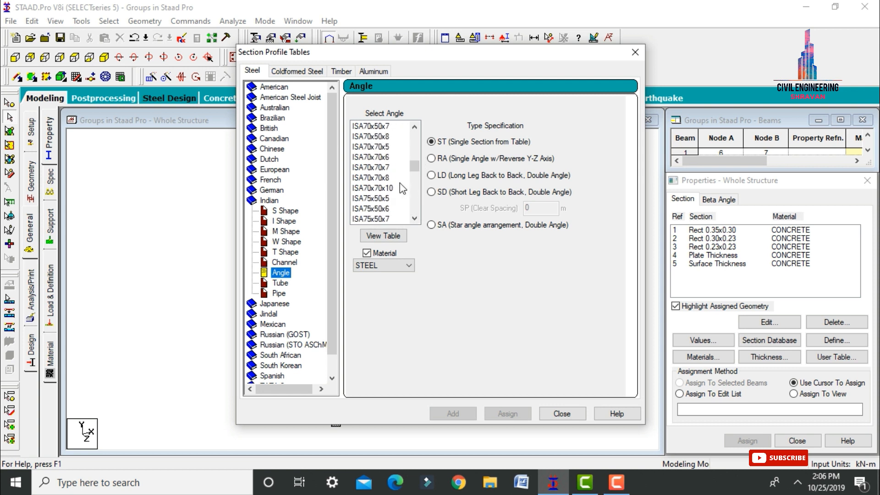
click(376, 177)
click(390, 200)
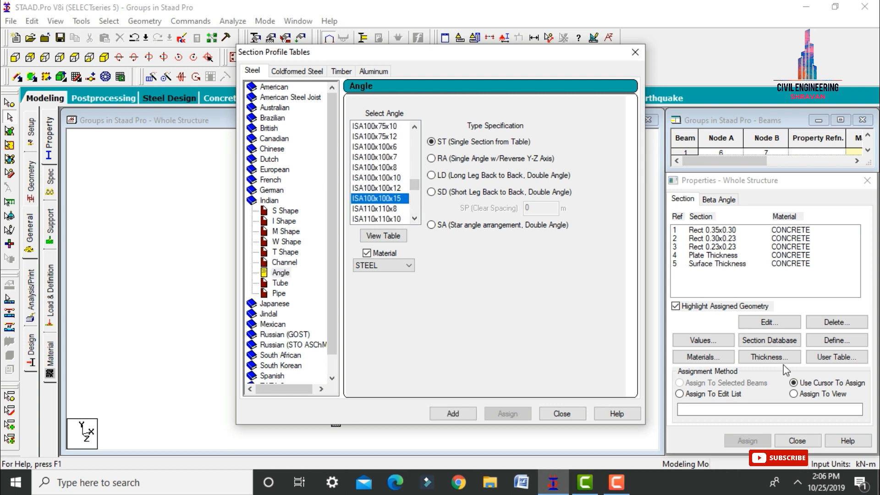
click(452, 414)
click(561, 413)
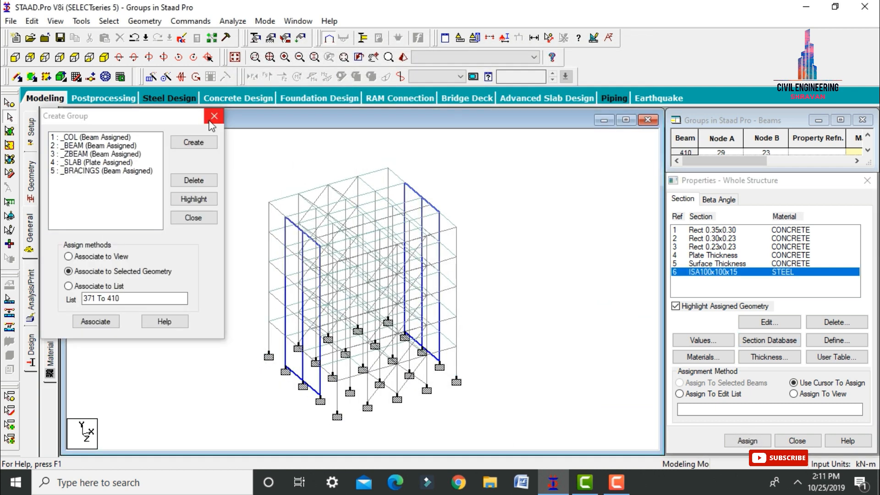
Close group creation, select the _COL group by group name, and assign the Rect 0.35x0.30 concrete section to its columns.
click(214, 116)
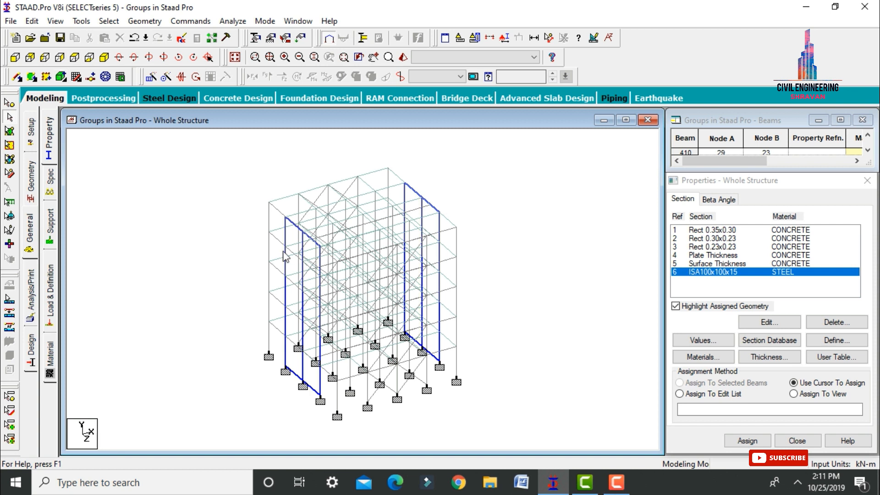
click(714, 230)
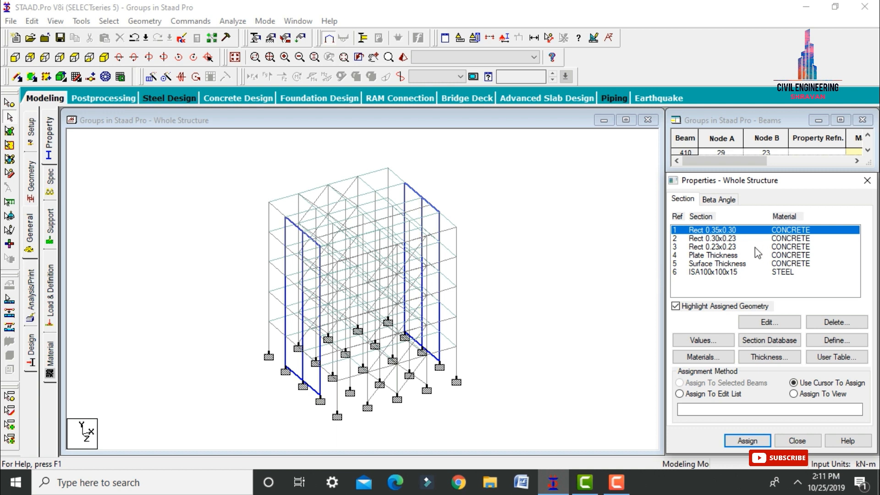
click(101, 22)
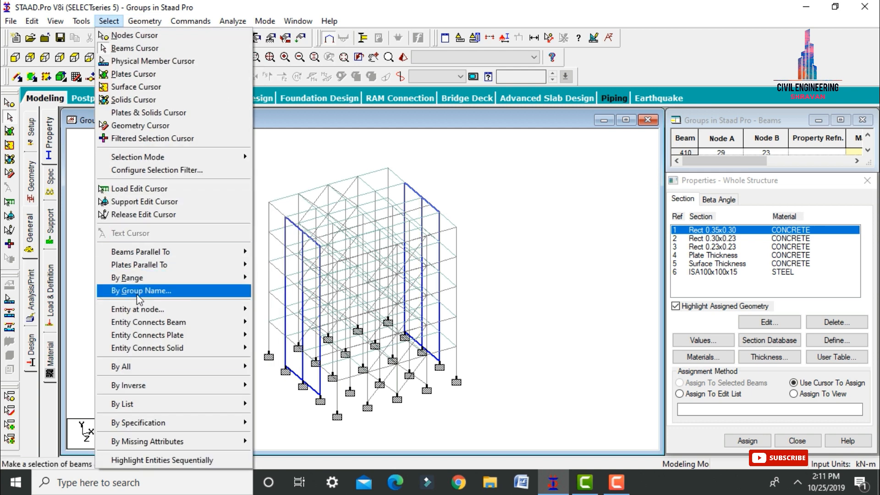
click(161, 296)
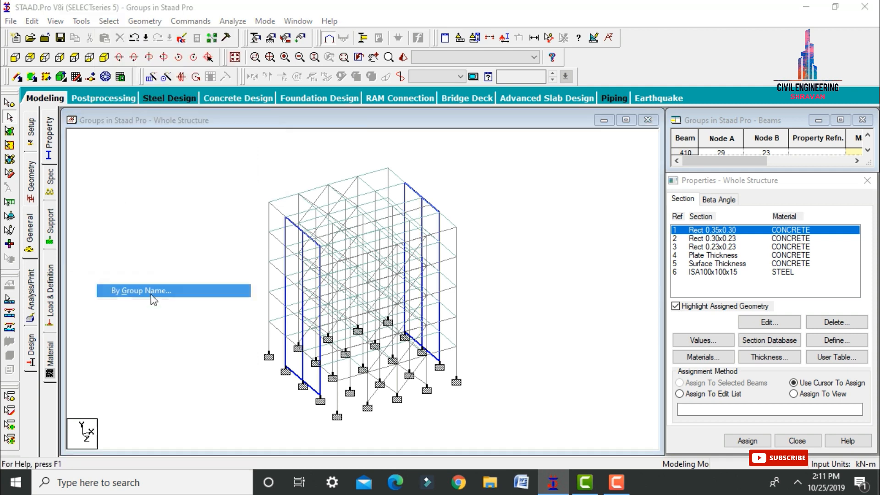
drag(191, 151, 155, 109)
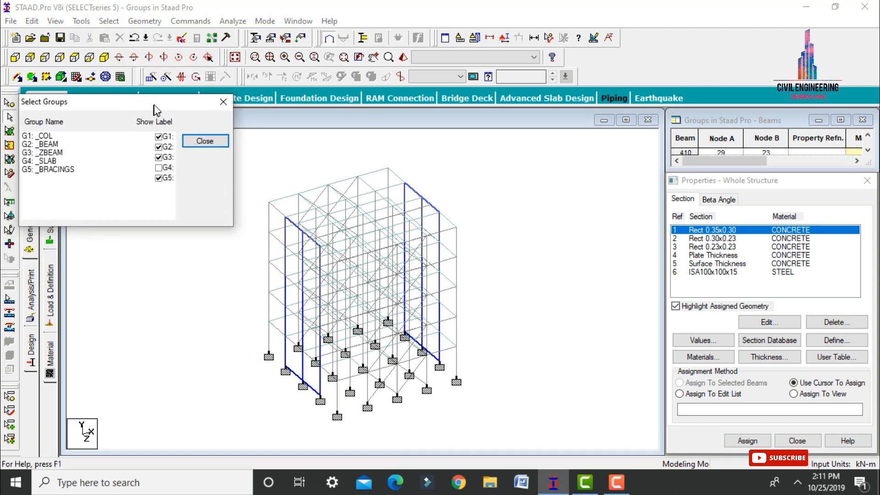
click(75, 136)
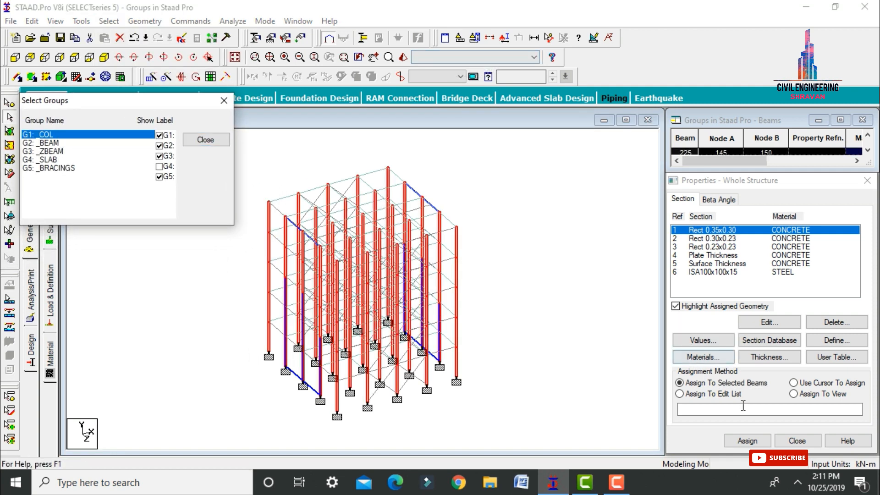
click(744, 441)
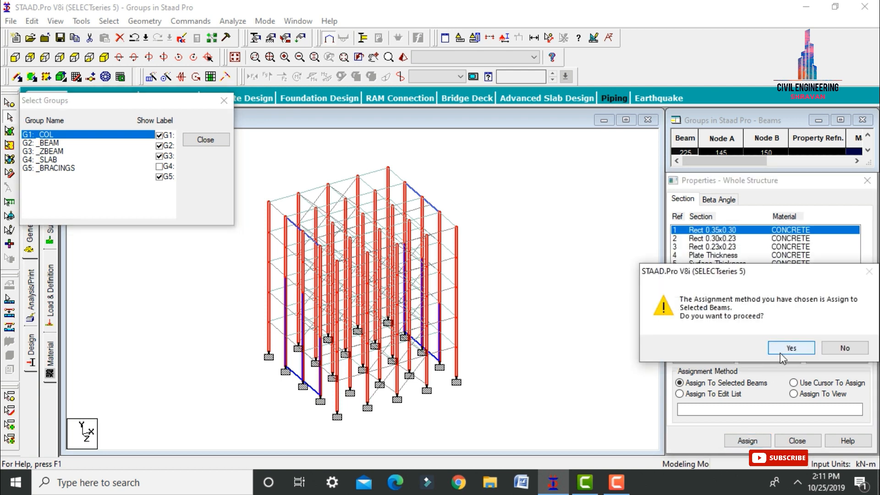
click(785, 347)
Assign the Rect 0.30x0.23 concrete section to the beams of the _BEAM group.
click(722, 238)
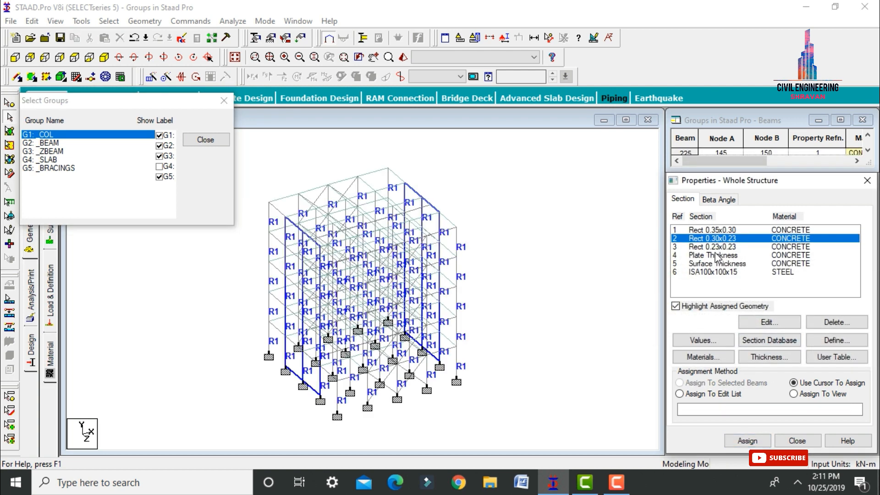
click(45, 143)
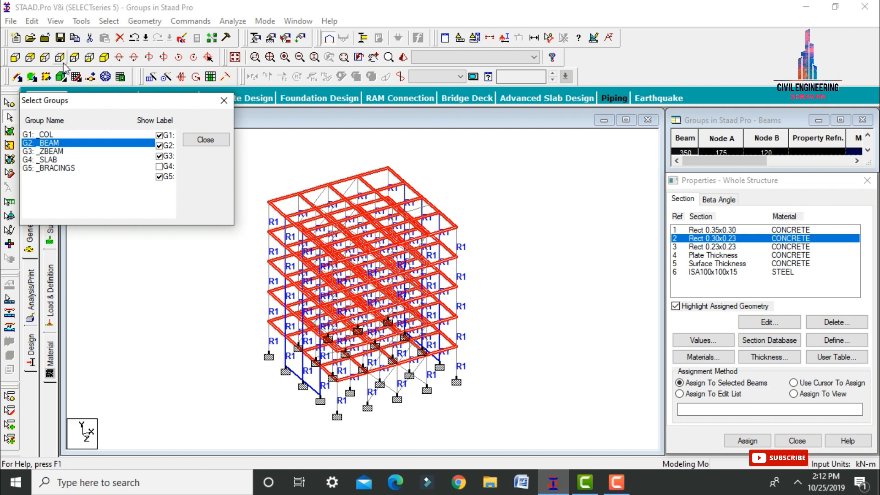
click(734, 442)
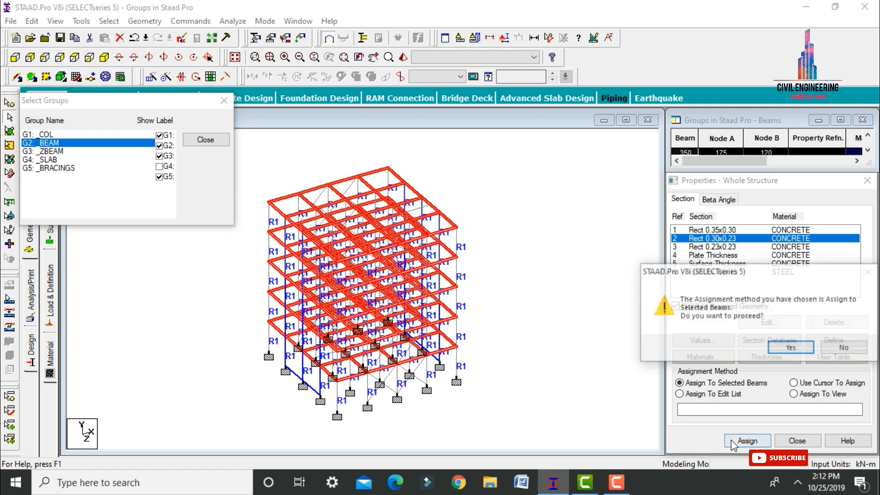
click(785, 347)
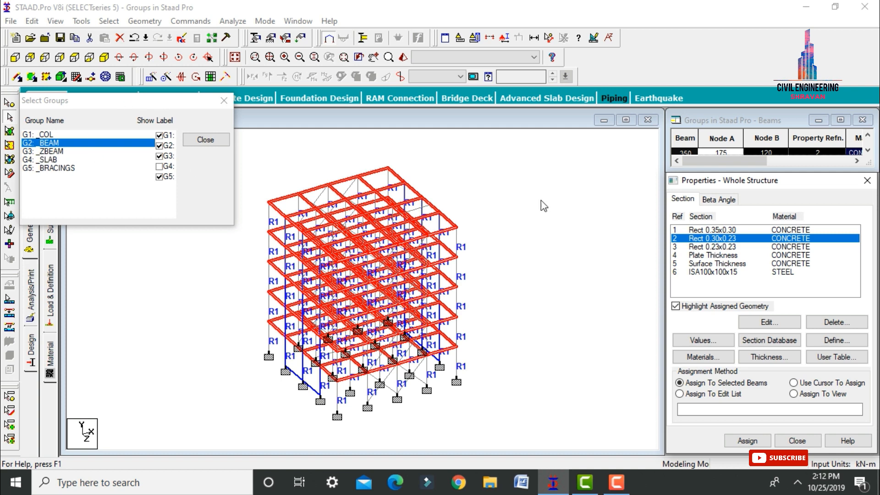
click(770, 341)
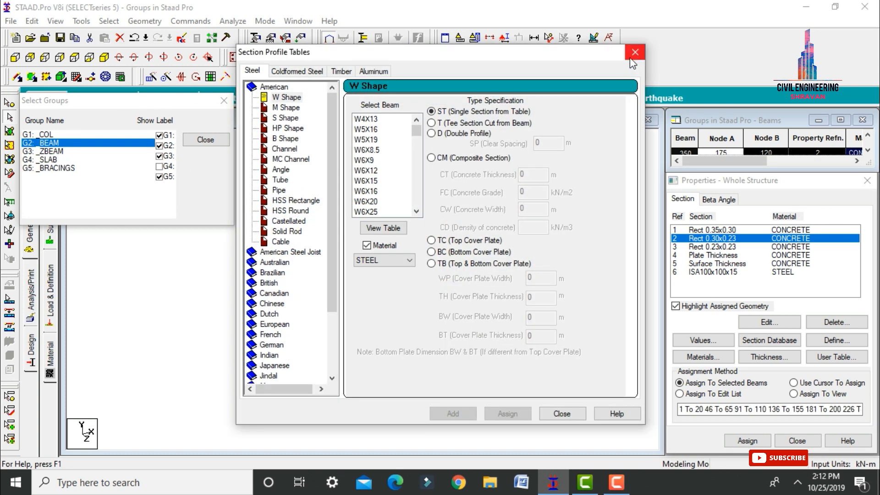
click(633, 55)
Assign the Rect 0.23x0.23 concrete section to the _ZBEAM group only, leaving the _BEAM group out of the selection.
click(704, 248)
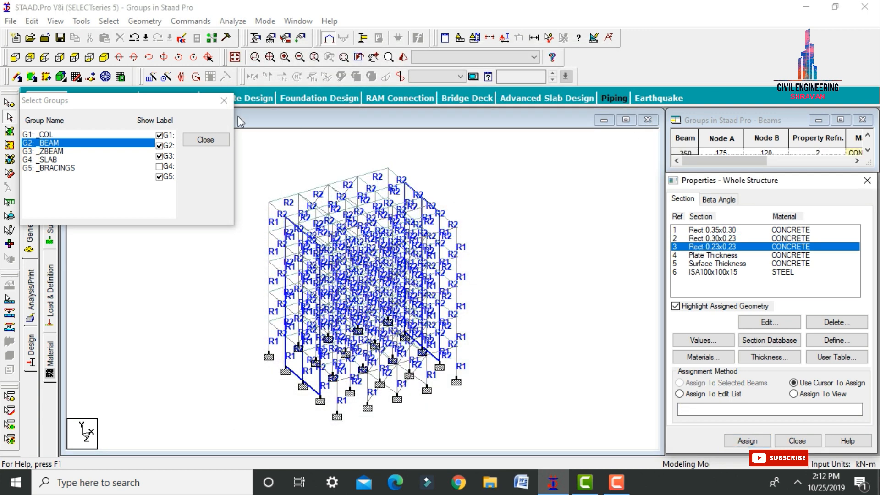
click(44, 151)
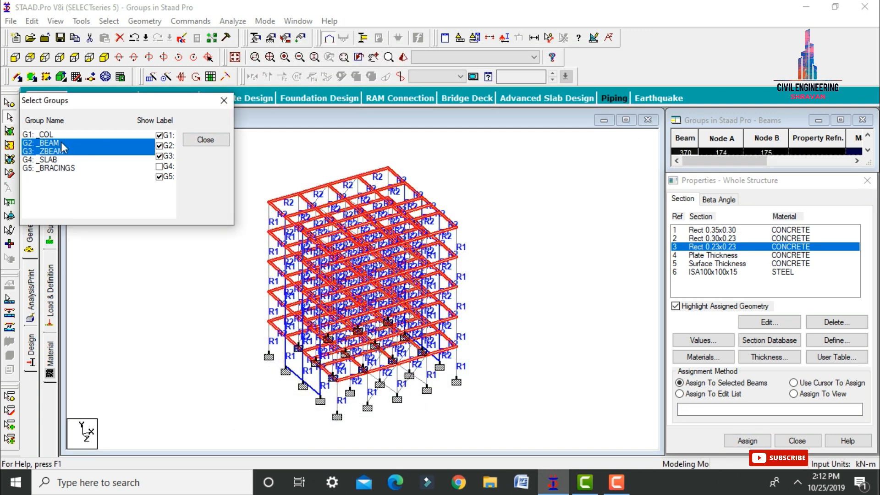
click(61, 141)
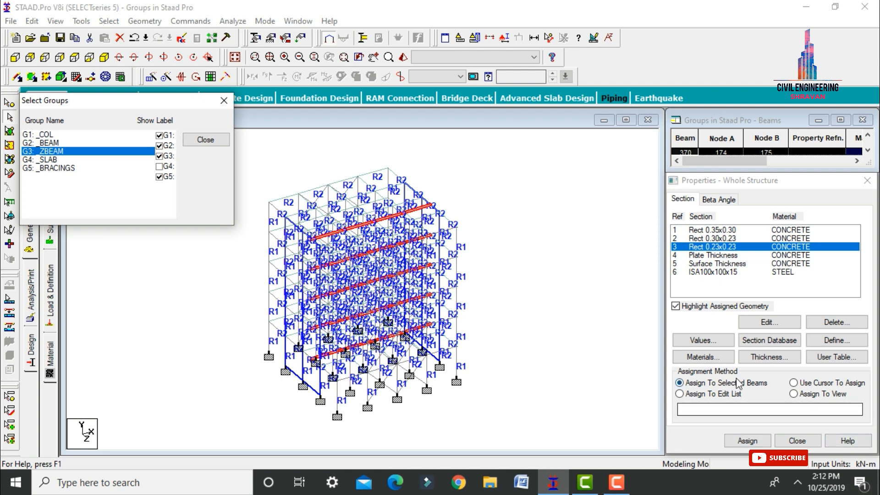
click(747, 440)
click(787, 345)
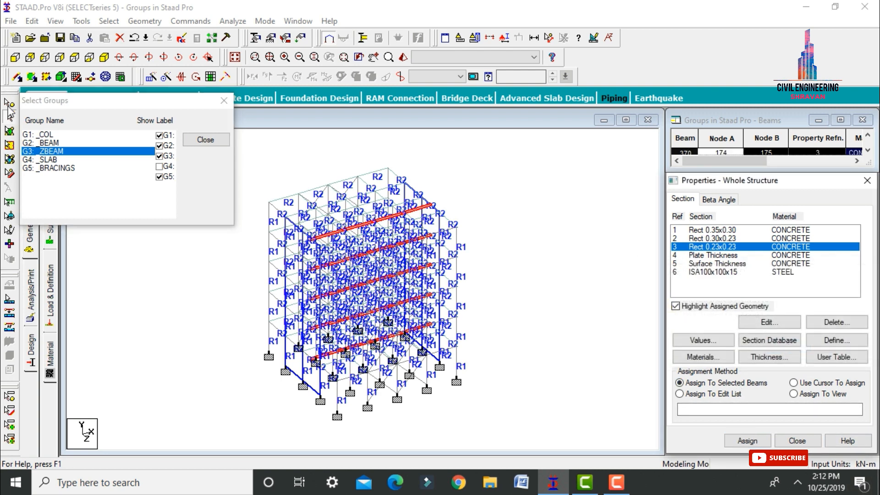
Select only the _SLAB group and assign the concrete plate thickness to its plates.
click(54, 159)
ctrl+click(52, 151)
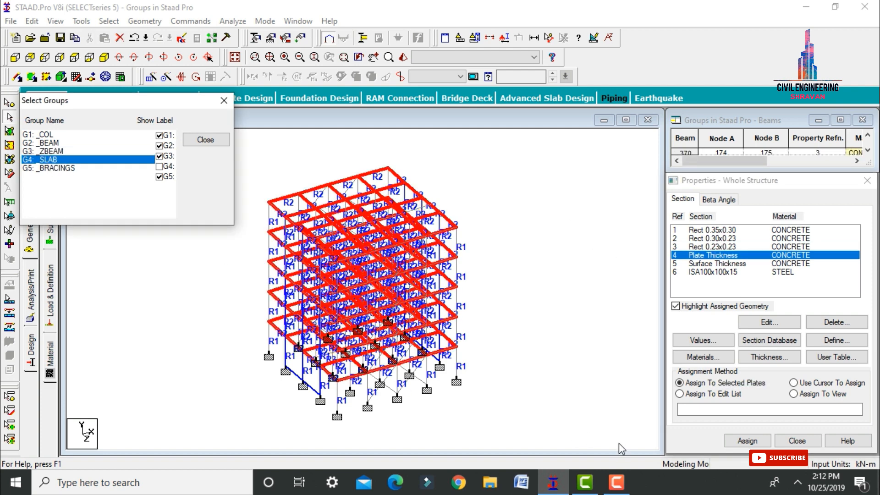
click(747, 440)
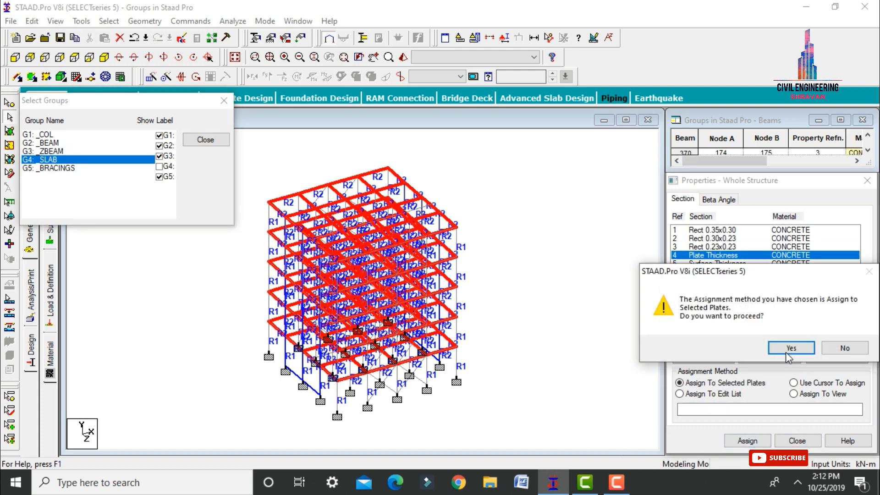
click(785, 347)
Assign the ISA100x100x15 steel section to the _BRACINGS group only and close the group selection.
click(697, 273)
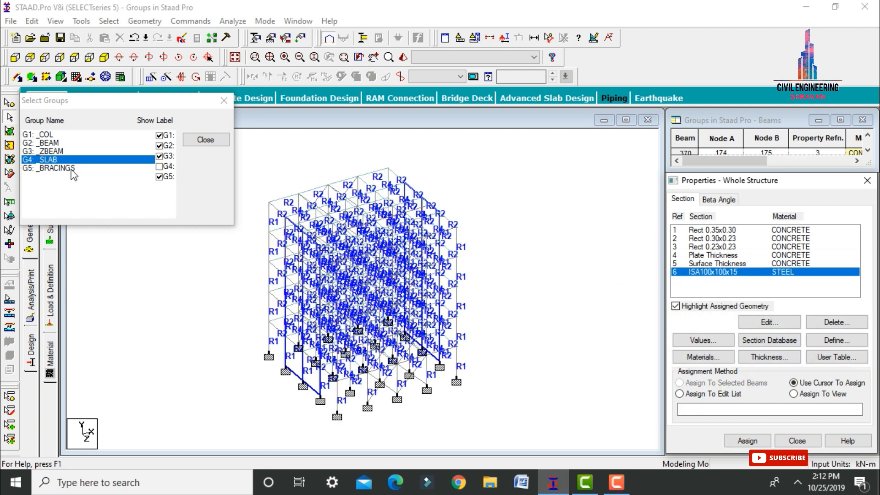
click(55, 168)
ctrl+click(70, 159)
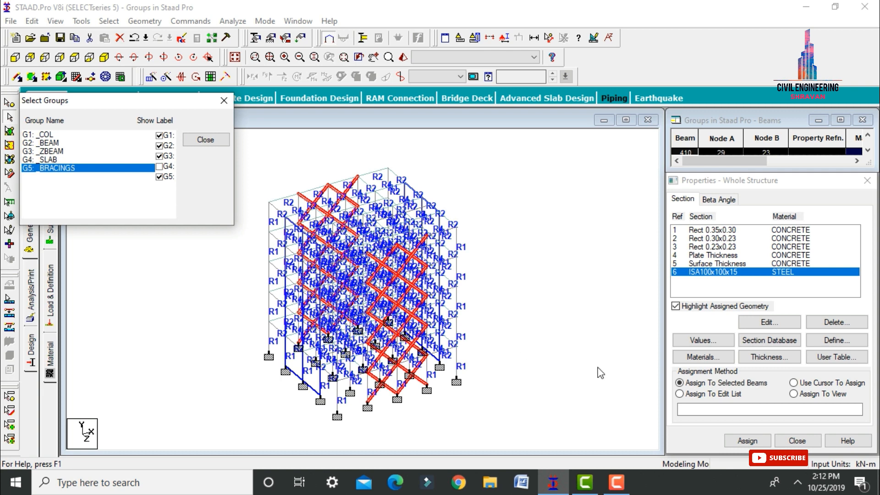
click(756, 440)
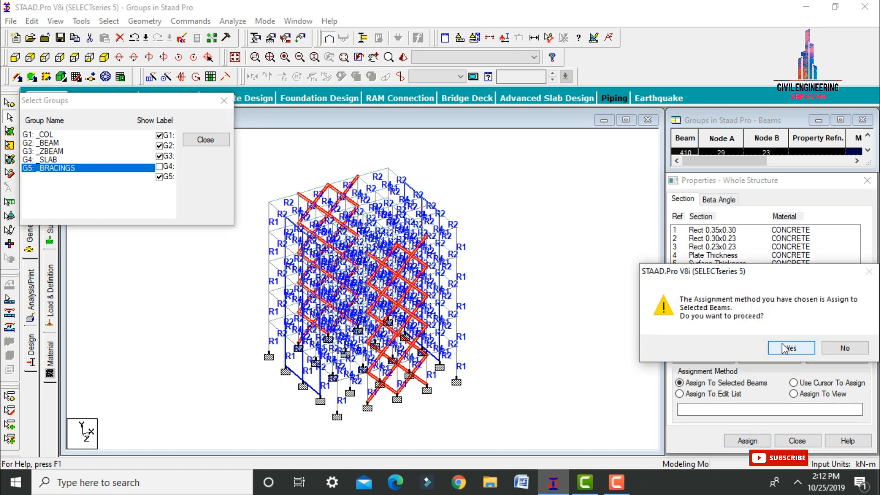
click(786, 348)
click(224, 99)
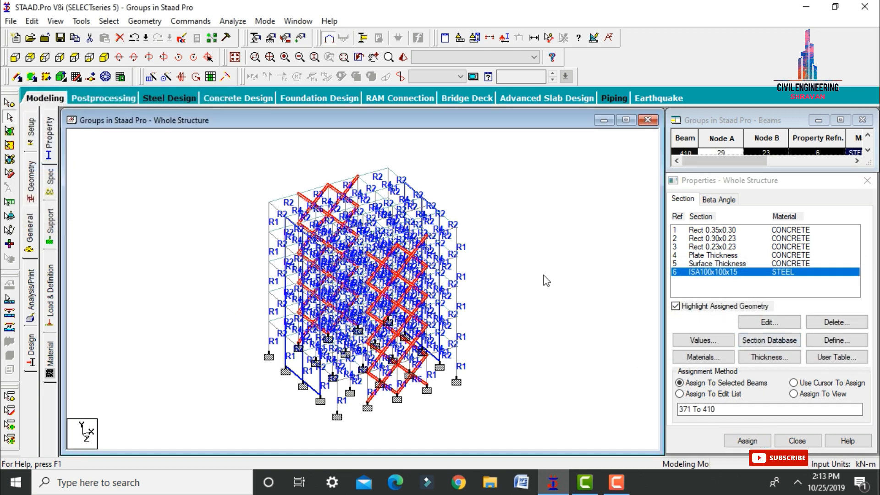
Assign the concrete surface thickness to all wall surfaces using the assign-to-view method.
click(689, 264)
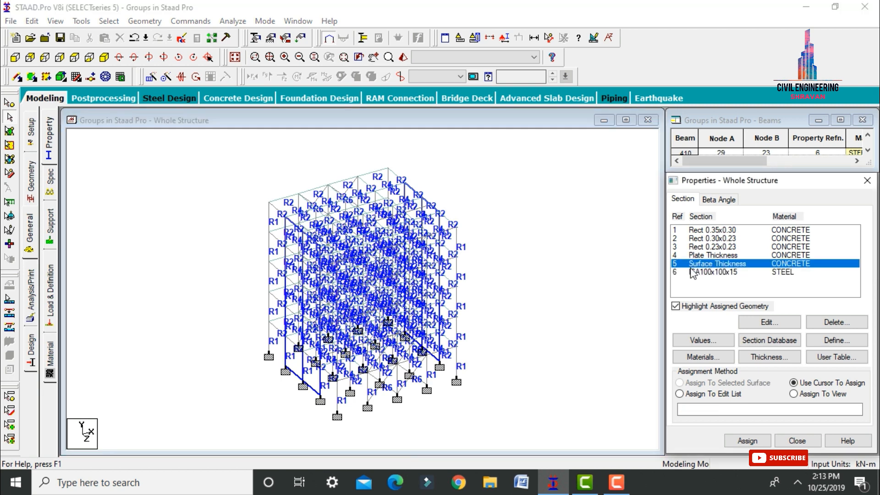
click(794, 393)
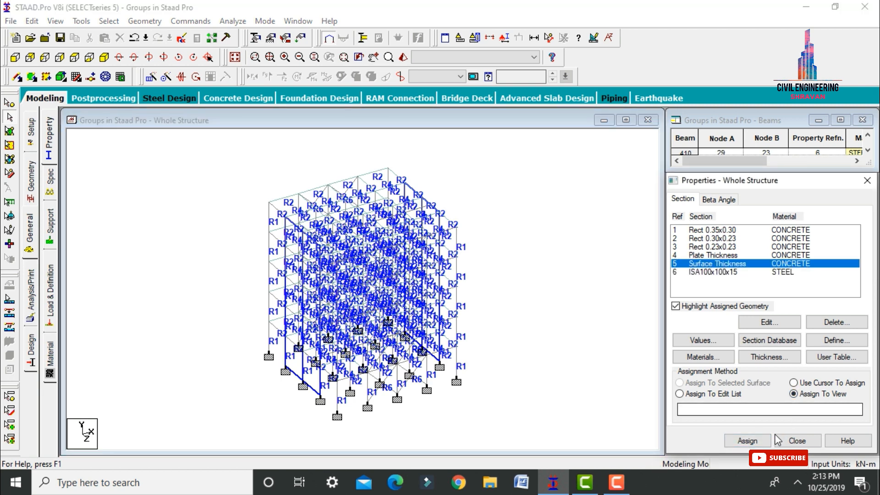
click(747, 440)
click(791, 347)
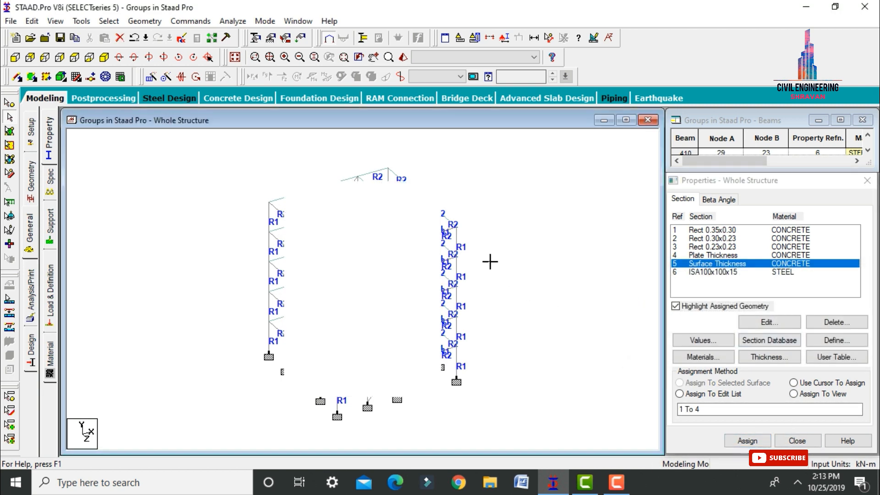
Examine the assigned sections, slabs, walls and bracings in a maximized, rotated 3D rendering, and return to the whole-structure model view.
click(44, 98)
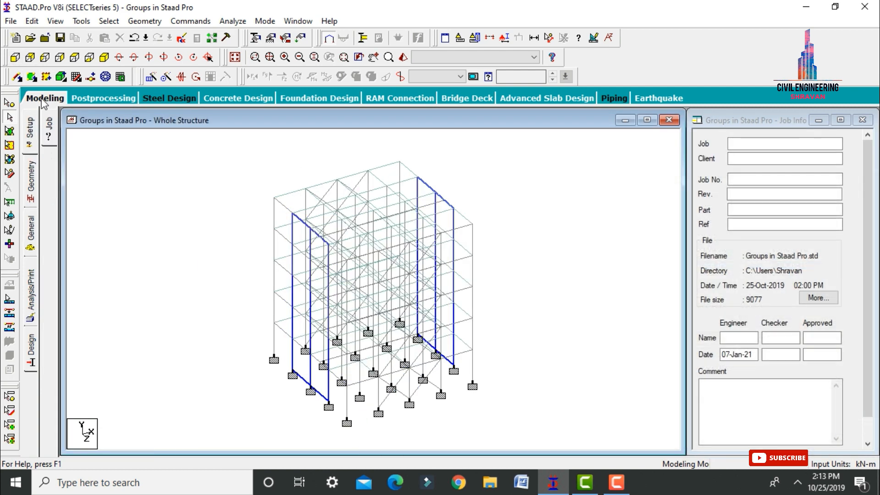
click(401, 55)
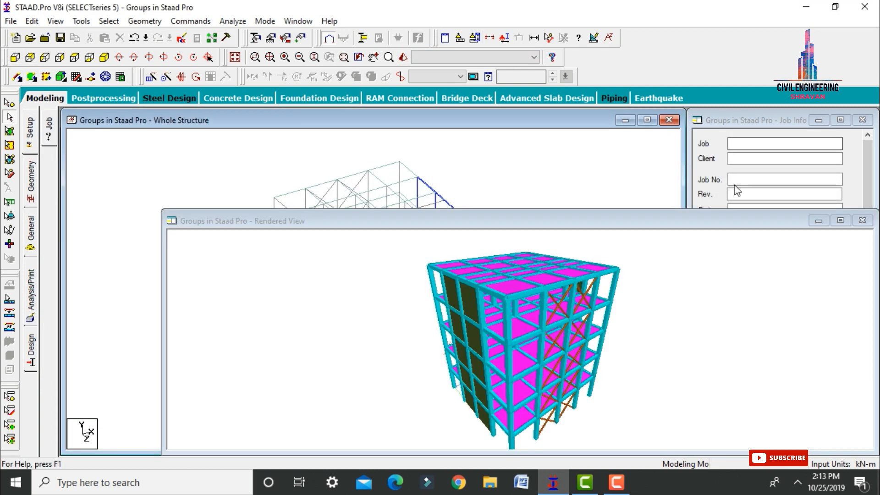
click(839, 216)
mouse_move(477, 318)
mouse_down()
mouse_move(477, 379)
mouse_move(477, 313)
mouse_up()
drag(361, 333, 634, 344)
drag(318, 235, 351, 227)
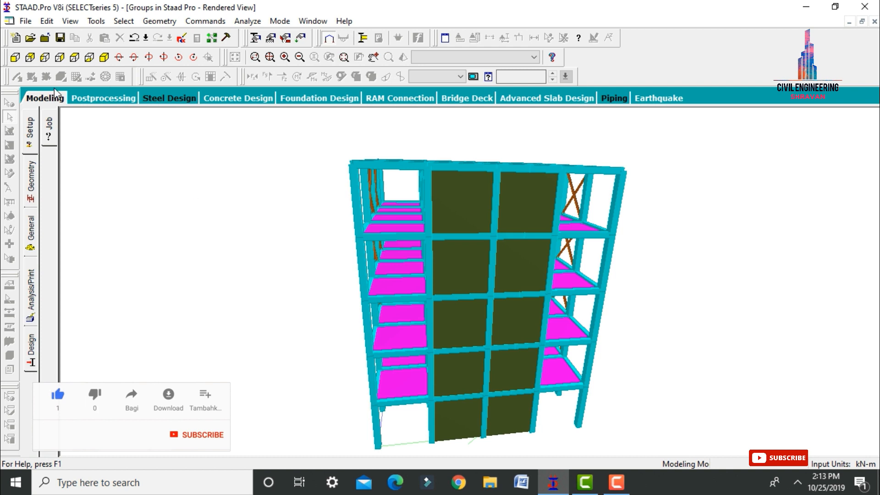
click(40, 98)
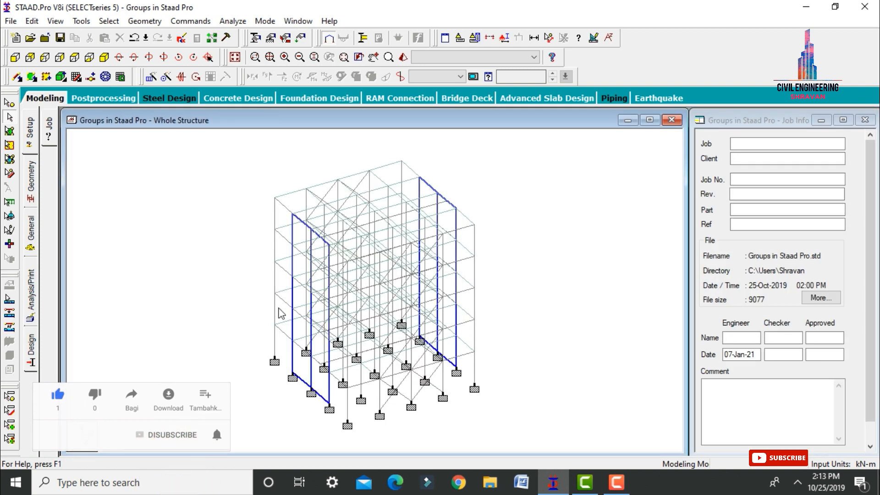